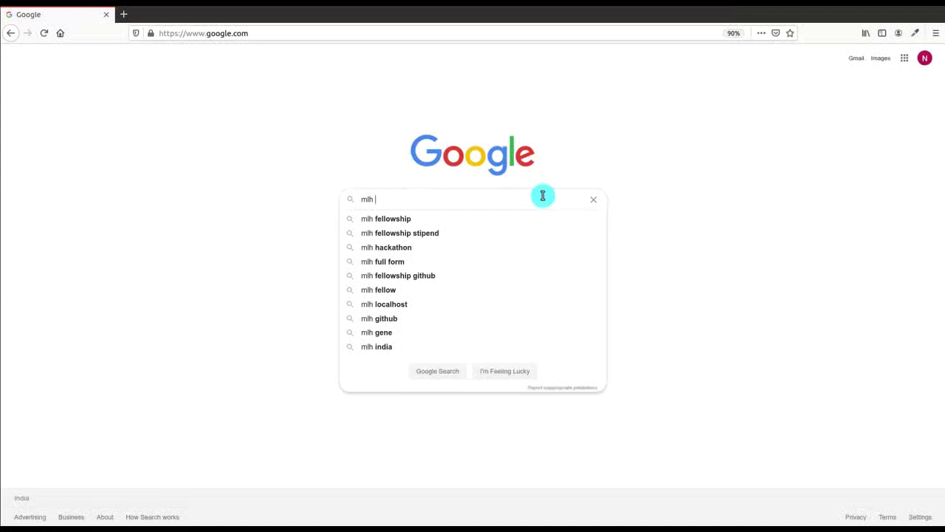
Step: Search Google for 'mlh fellowship github' and zoom in on the results
text(fe)
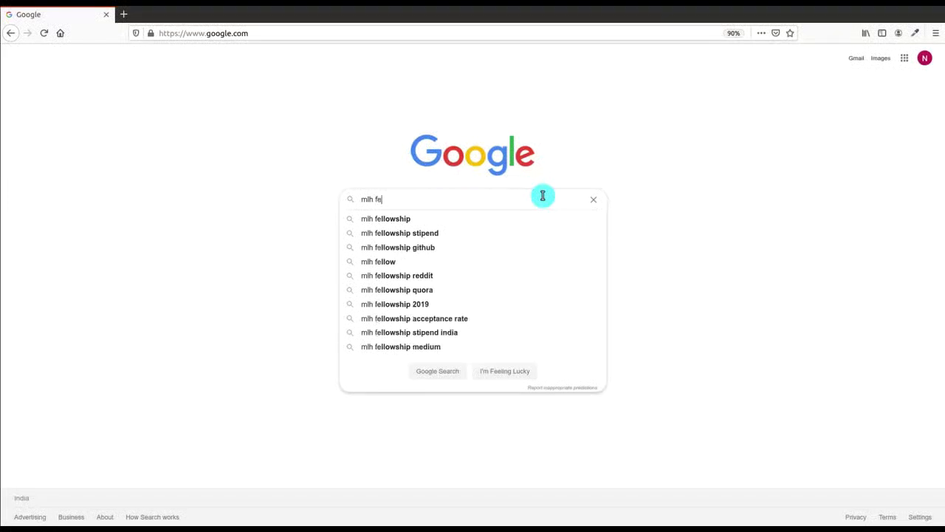
text(llow)
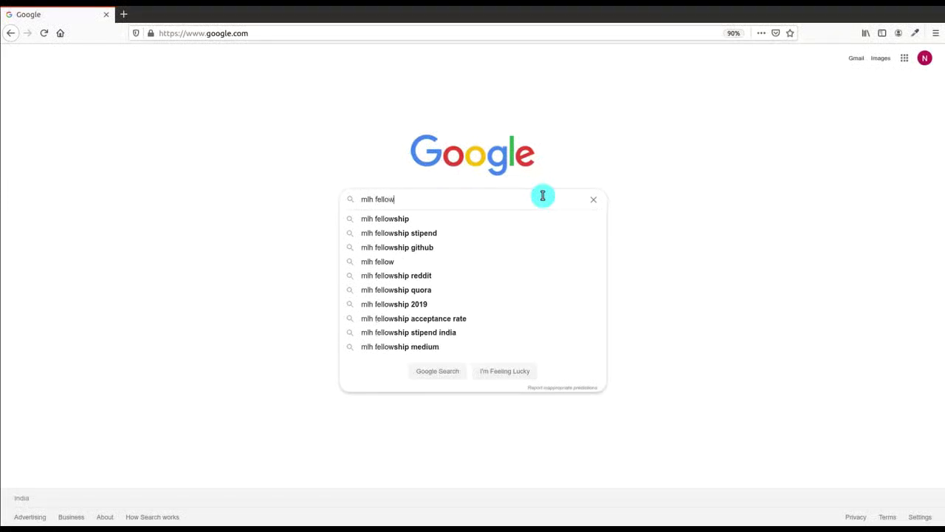
text(ship gi)
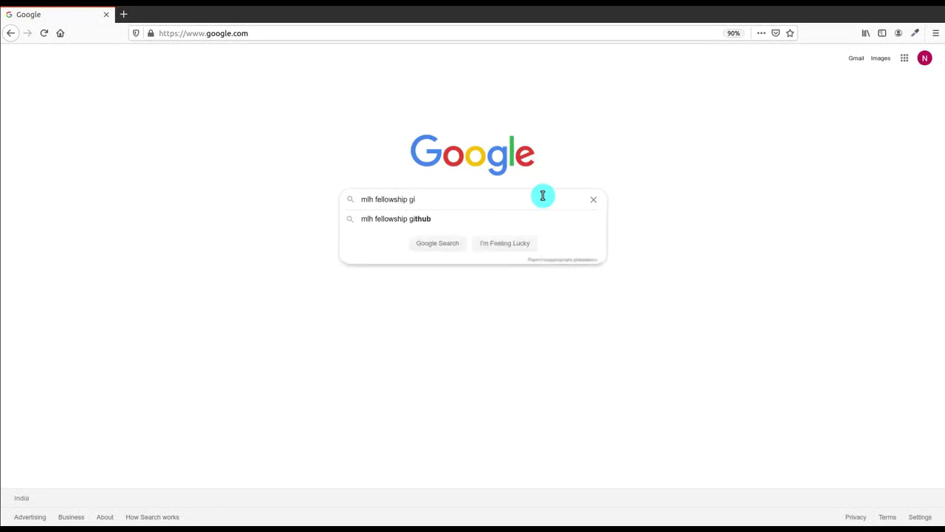
text(thub)
key(Return)
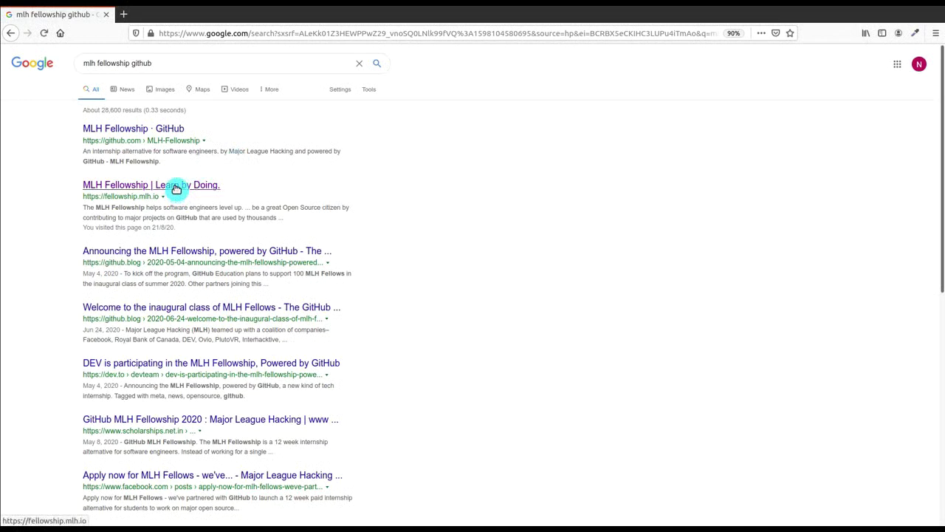
key(ctrl+plus)
key(ctrl+plus)
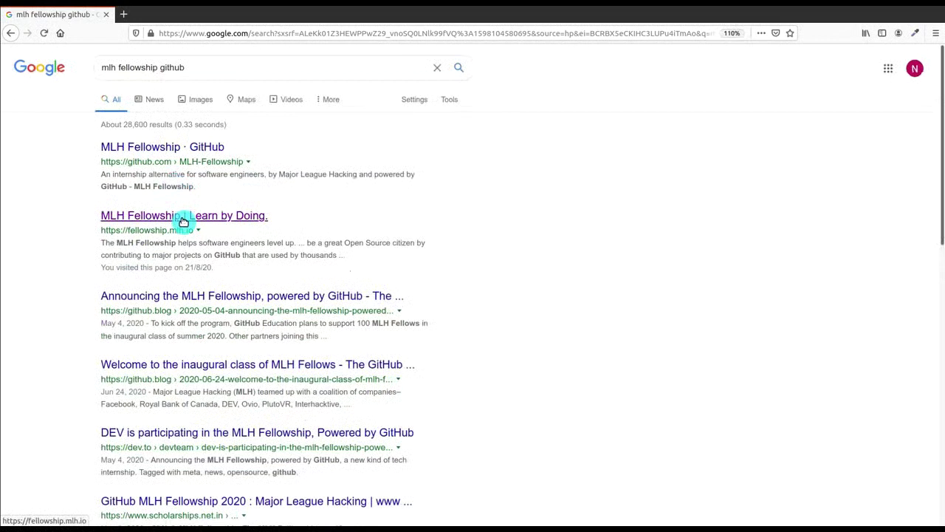
Step: Open fellowship.mlh.io, view its programs, and open the Open Source Fellowship details
click(183, 220)
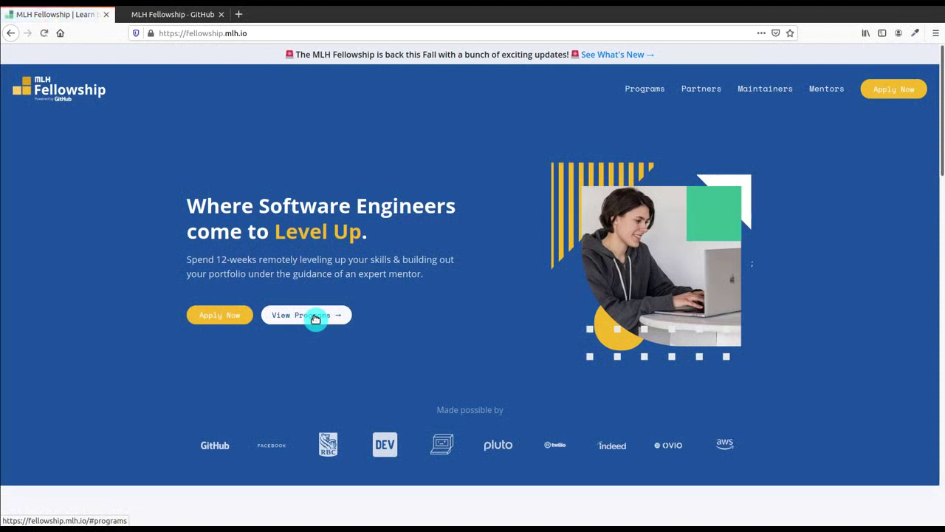
click(315, 319)
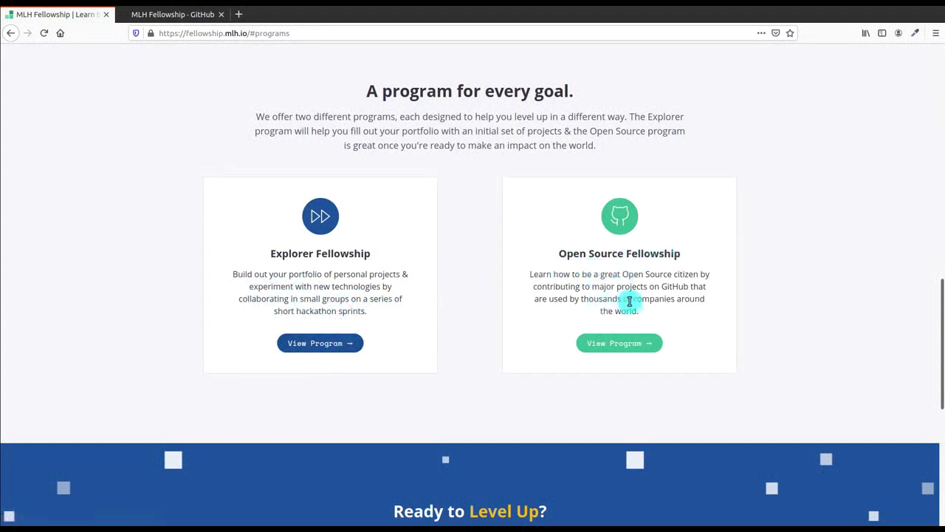
click(635, 347)
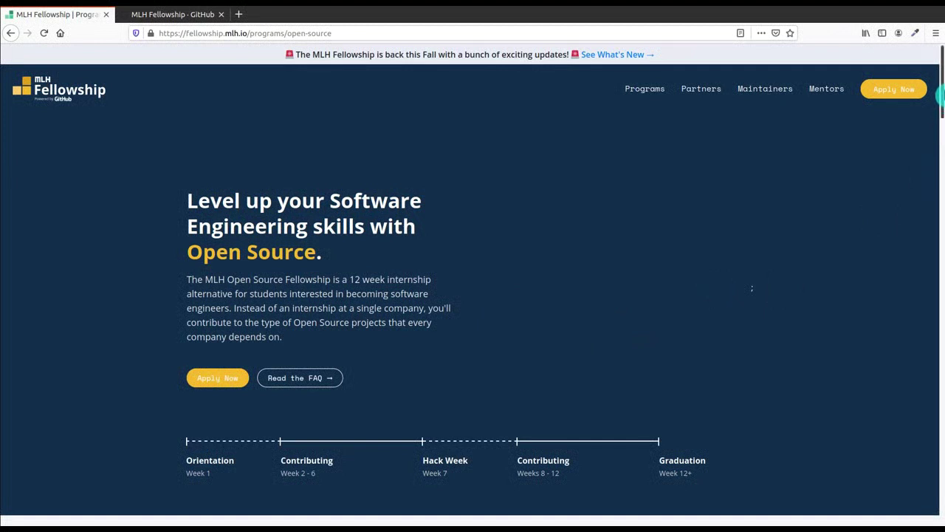
Step: Scroll down to the Upcoming Fellowship Batches table, then back to the top
drag(942, 95, 941, 109)
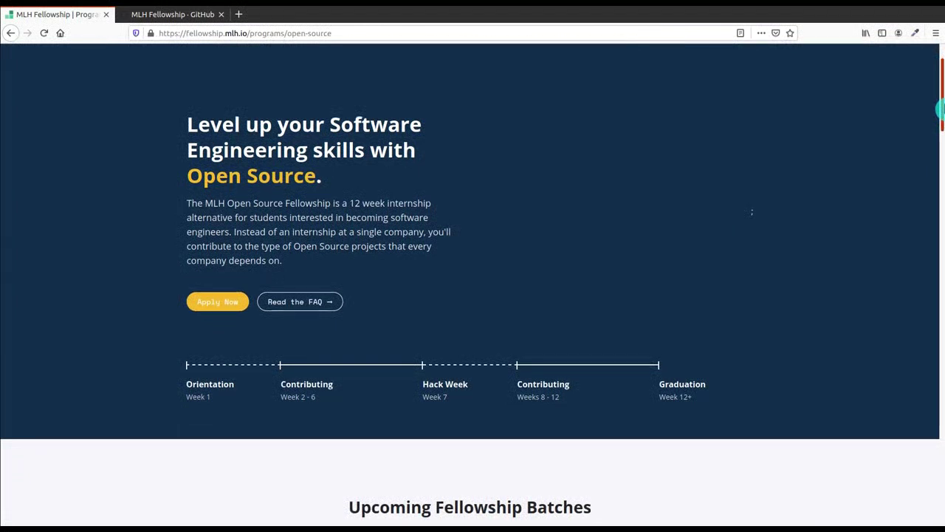
drag(940, 109, 941, 110)
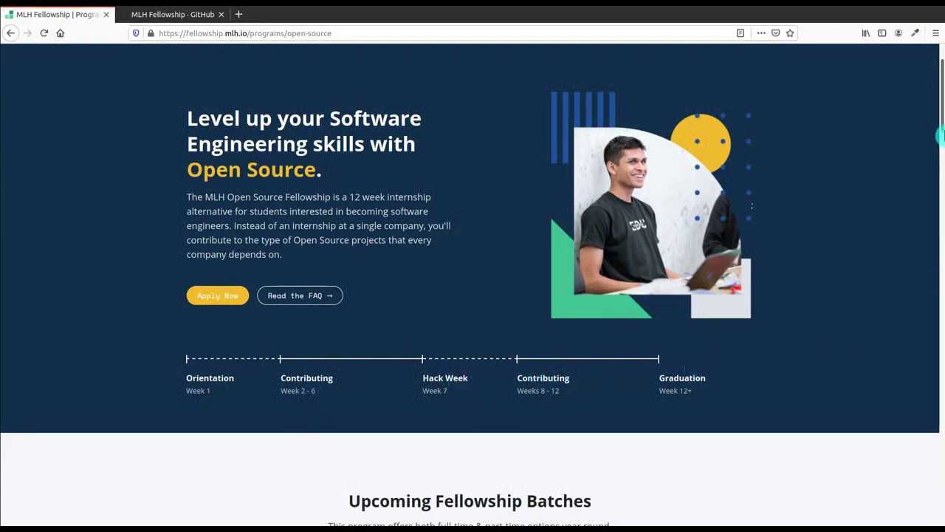
scroll(942, 135, down, 8)
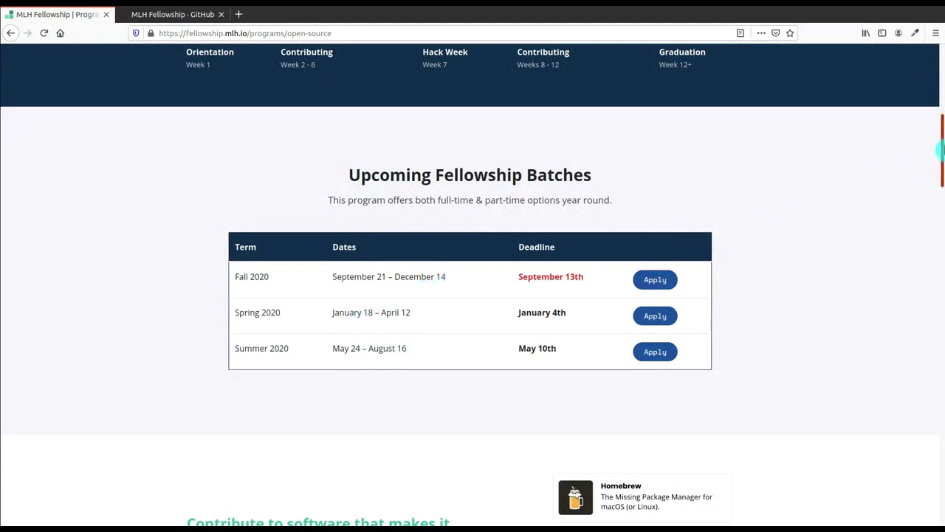
drag(941, 149, 941, 81)
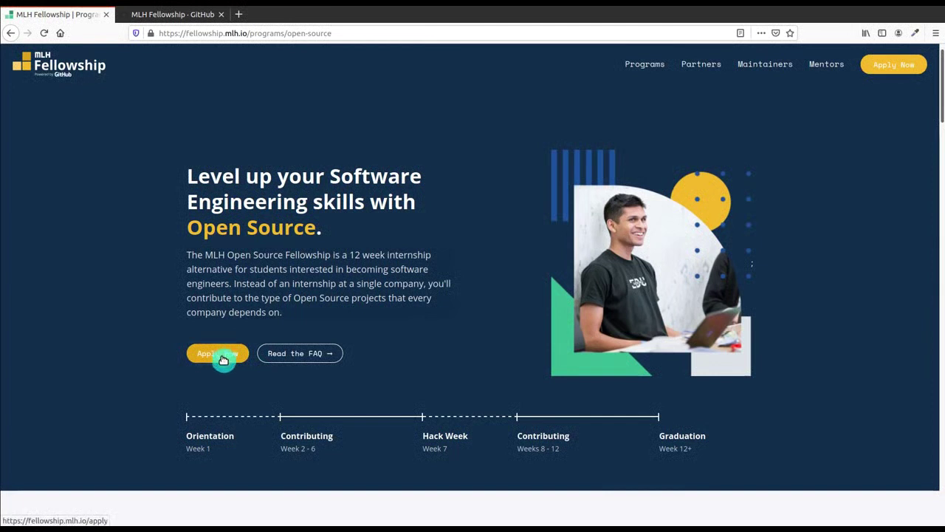
Step: Start the application with Apply Now, read the introduction, and advance to Eligibility Check
click(223, 359)
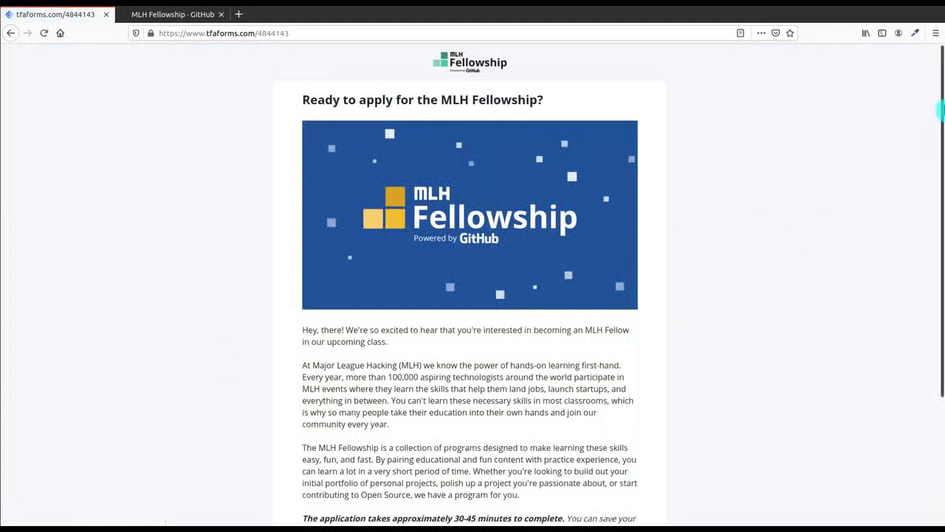
drag(941, 108, 941, 169)
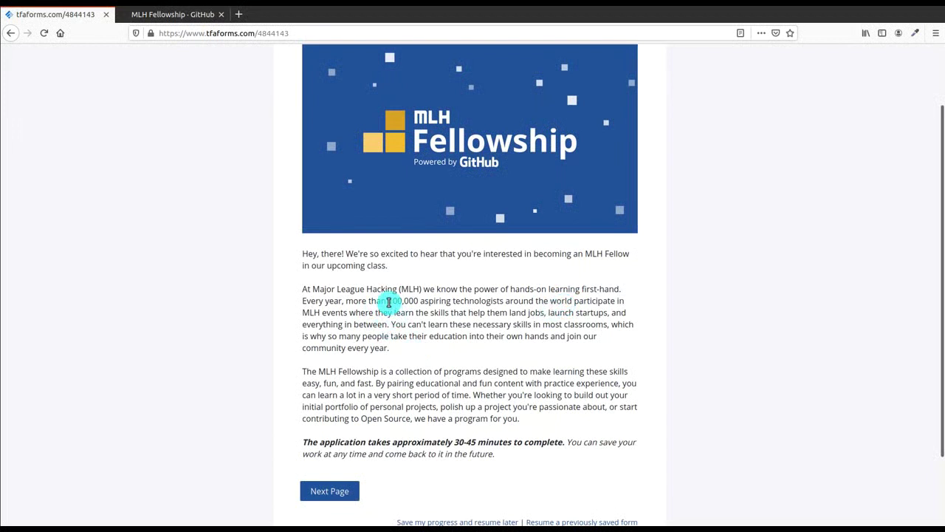
drag(389, 301, 415, 299)
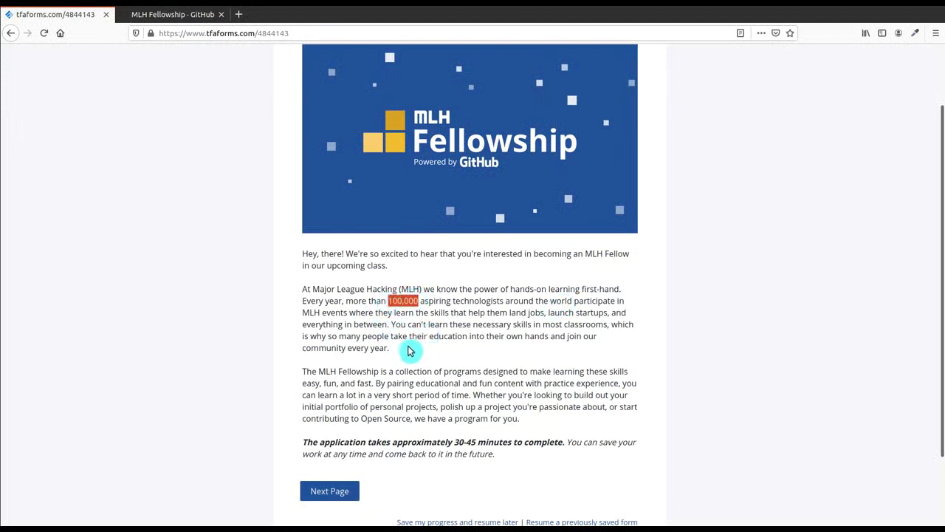
click(426, 325)
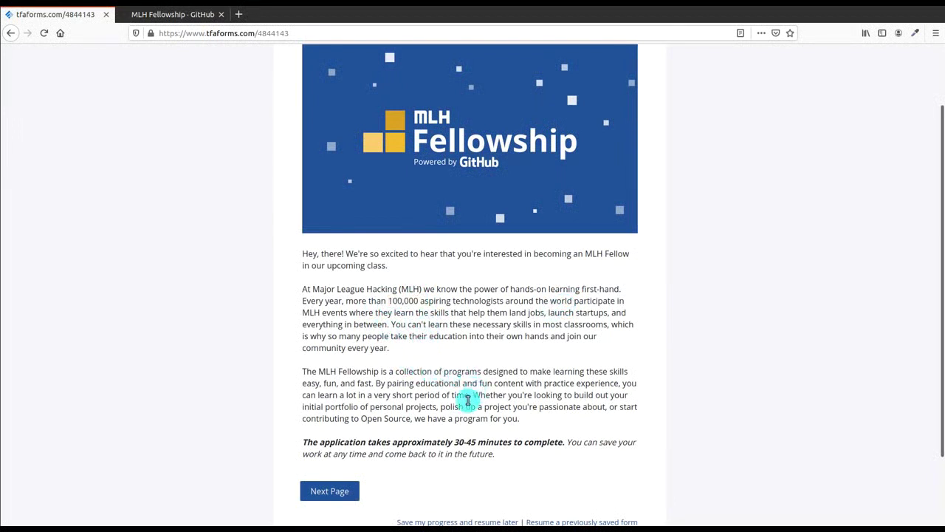
drag(471, 398, 535, 428)
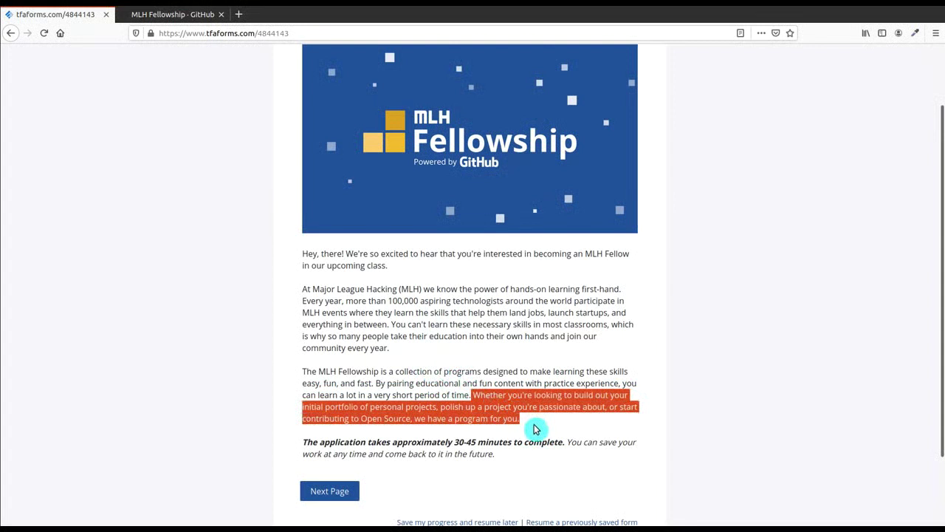
click(536, 429)
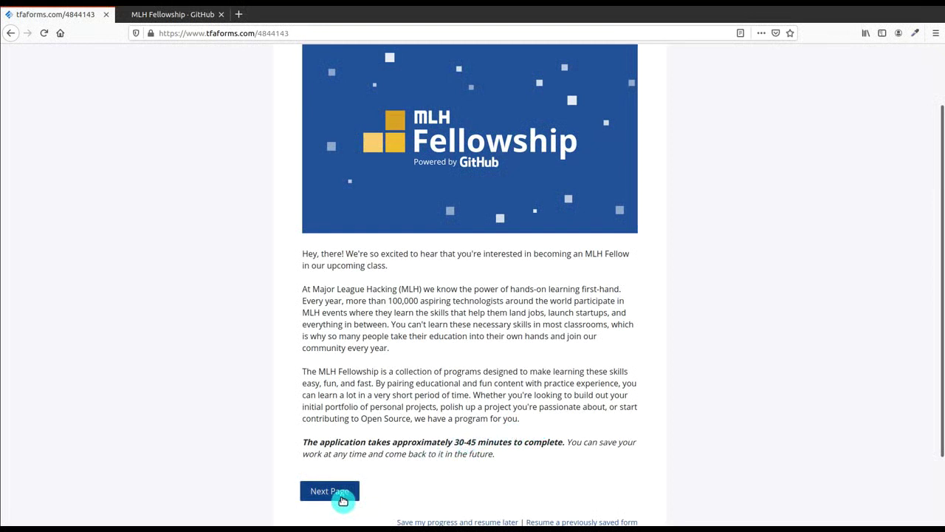
click(342, 501)
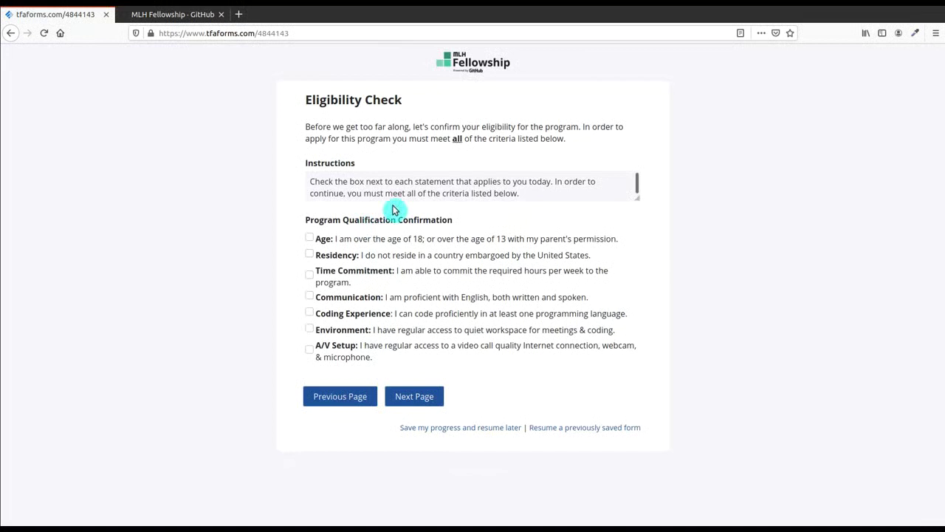
Step: Tick all seven criteria: Age, Residency, Time Commitment, Communication, Coding Experience, Environment, A/V Setup
click(639, 189)
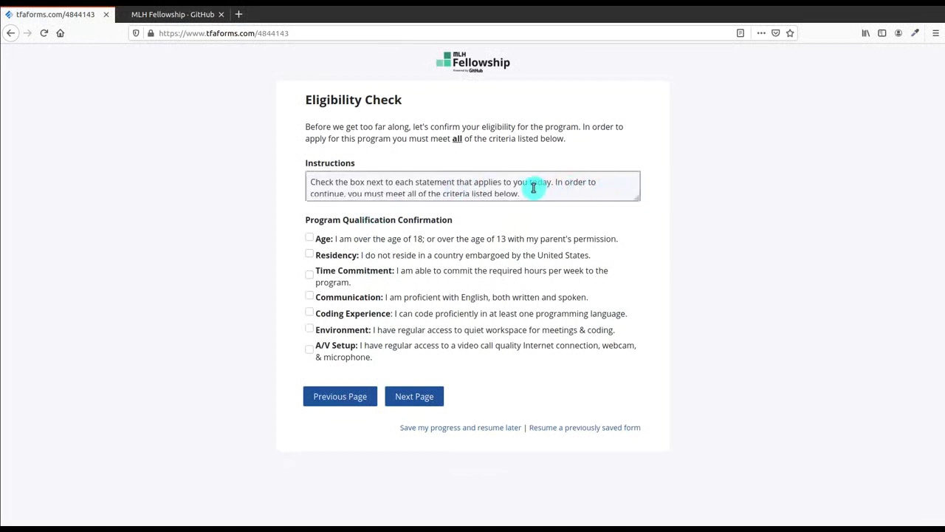
scroll(533, 189, down, 1)
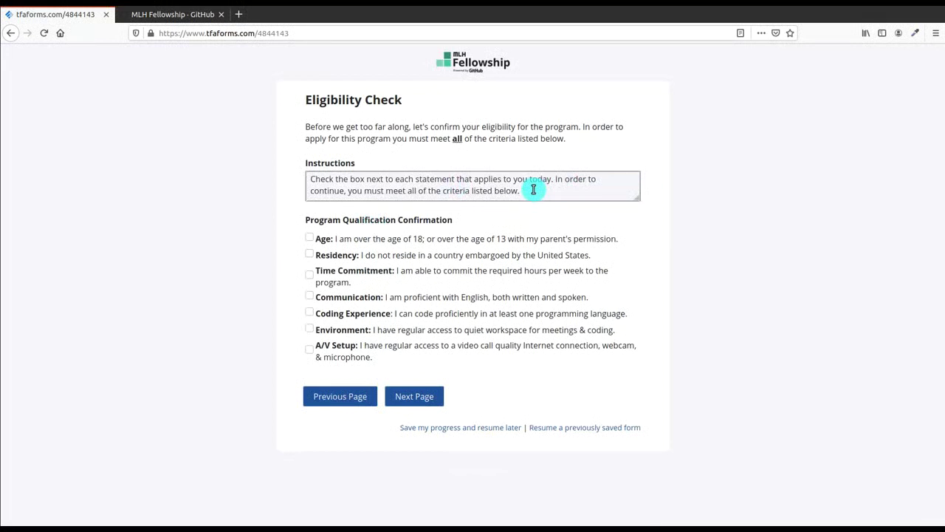
click(309, 238)
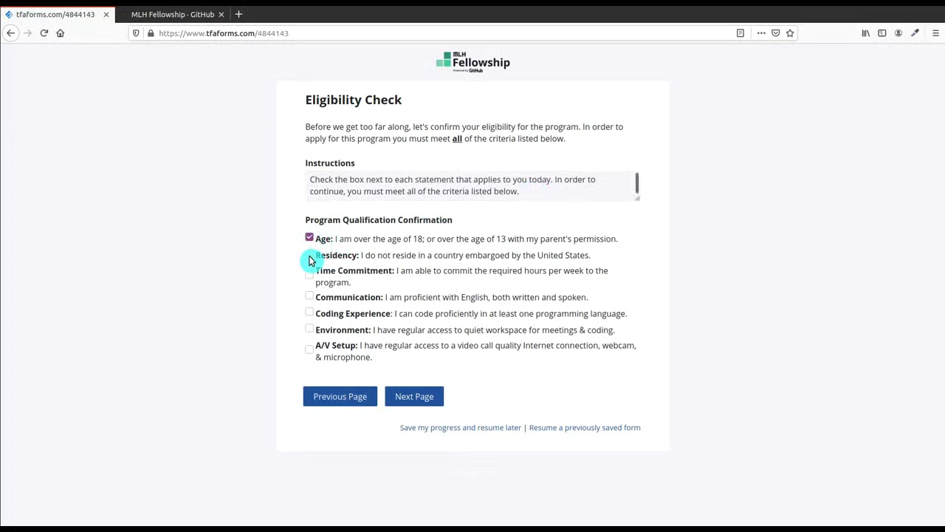
click(309, 257)
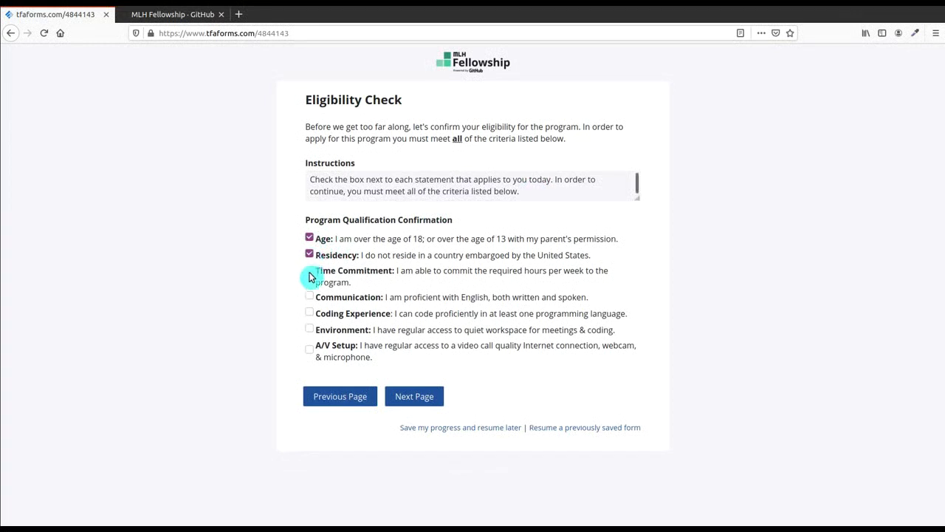
click(311, 275)
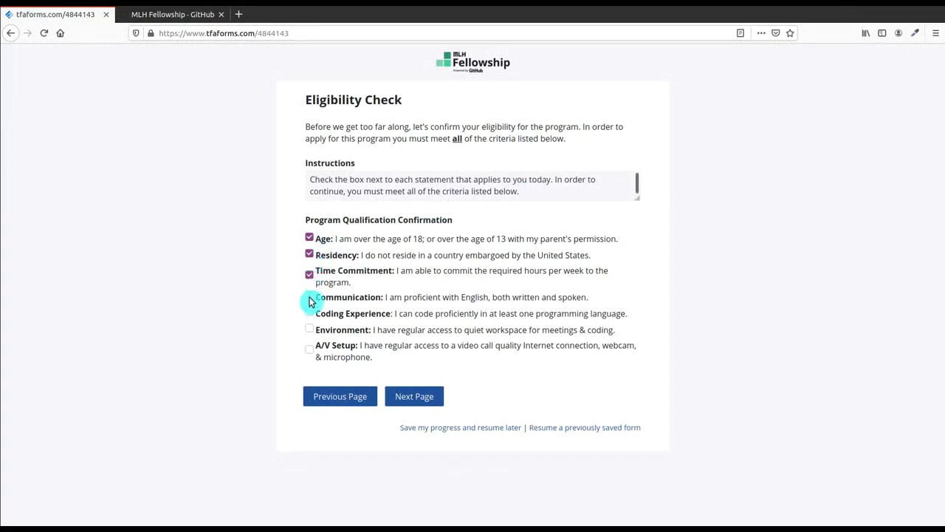
click(310, 297)
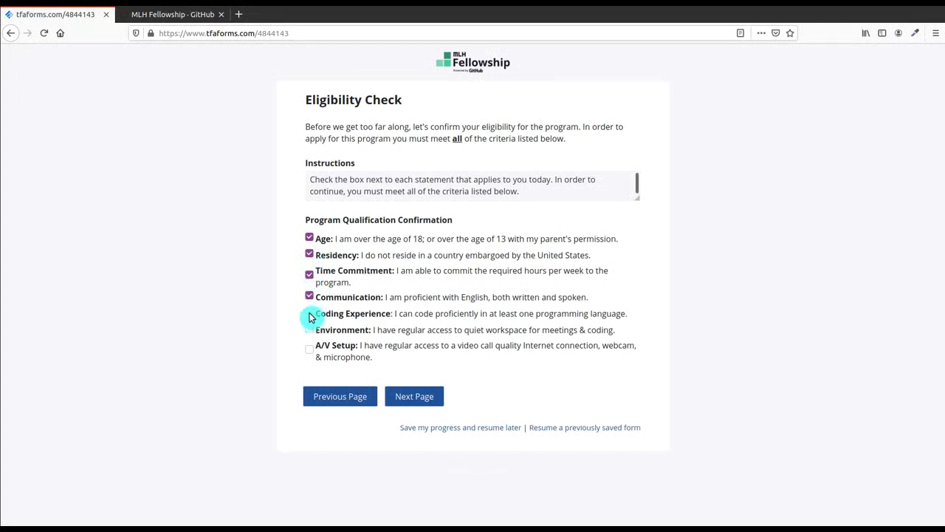
click(310, 315)
click(310, 330)
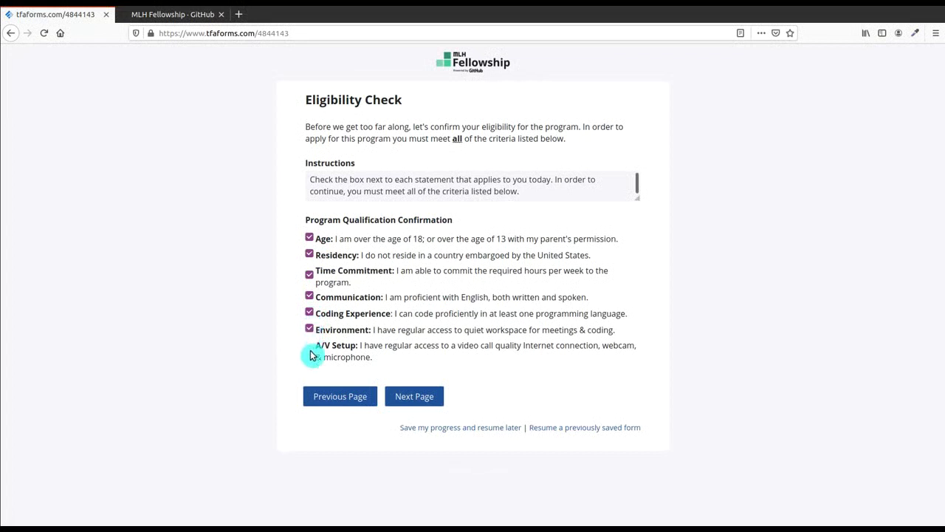
click(310, 353)
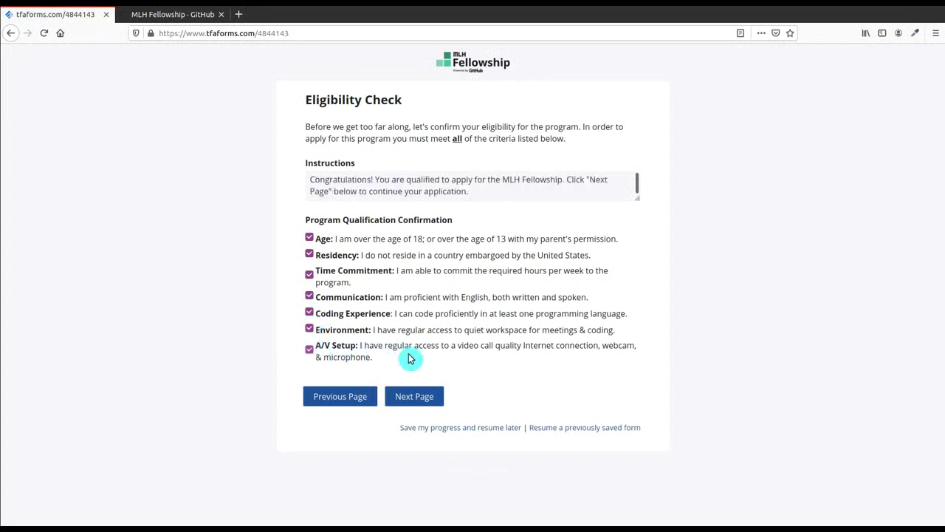
Step: On the profile page, fill in the applicant's first name, last name and primary email
click(419, 396)
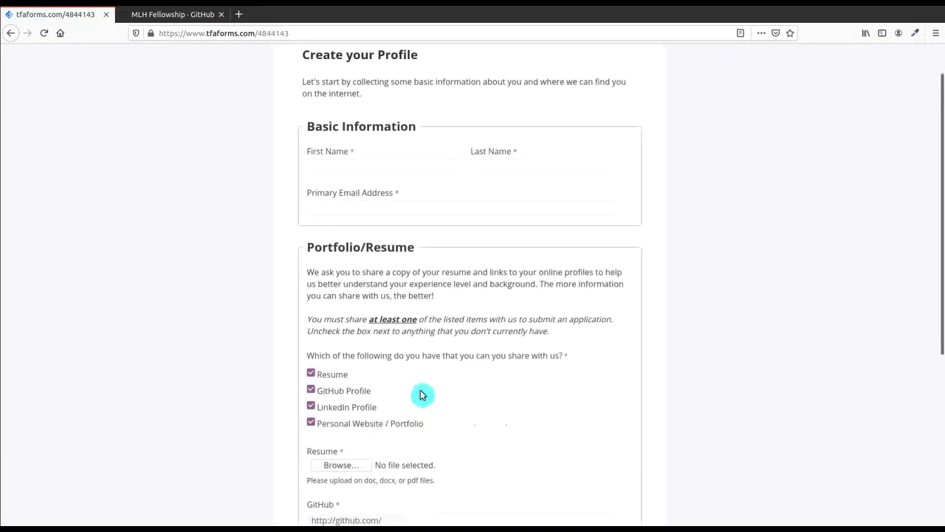
click(430, 164)
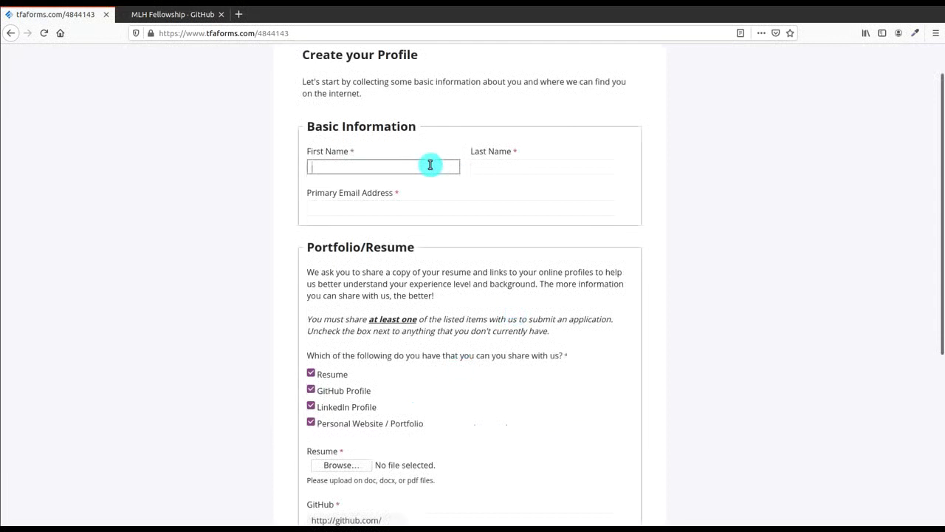
text(Atul)
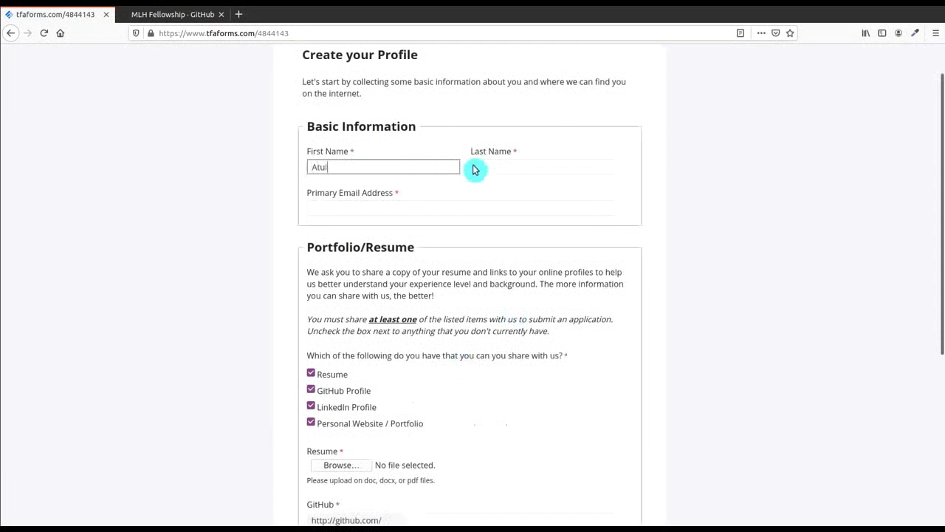
click(506, 160)
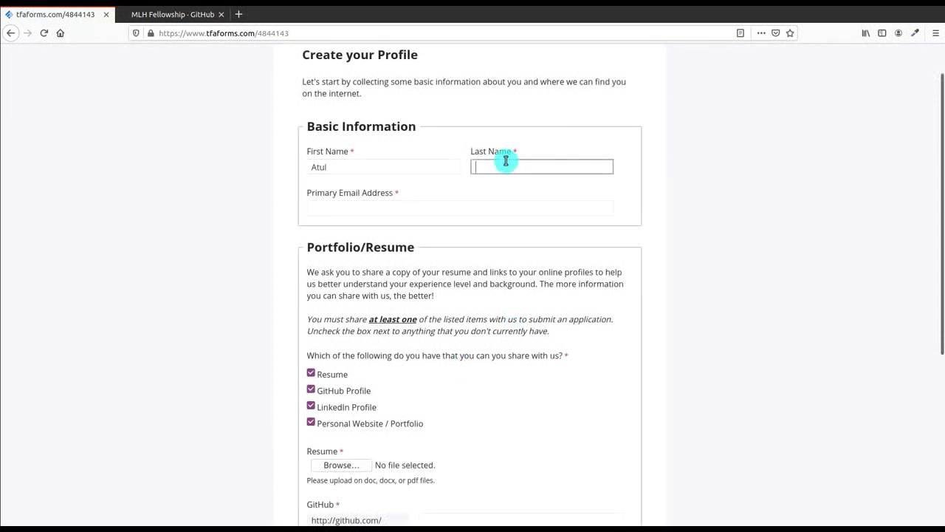
text(Sharma)
click(484, 208)
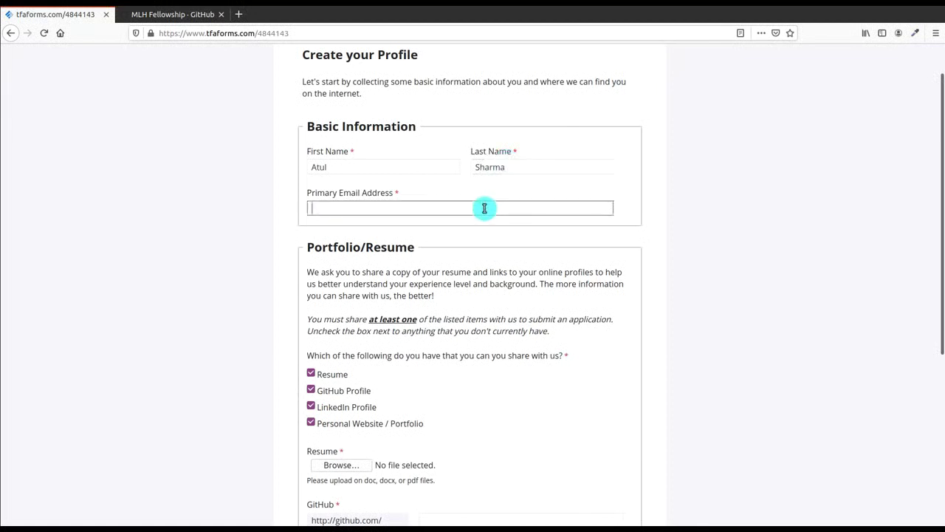
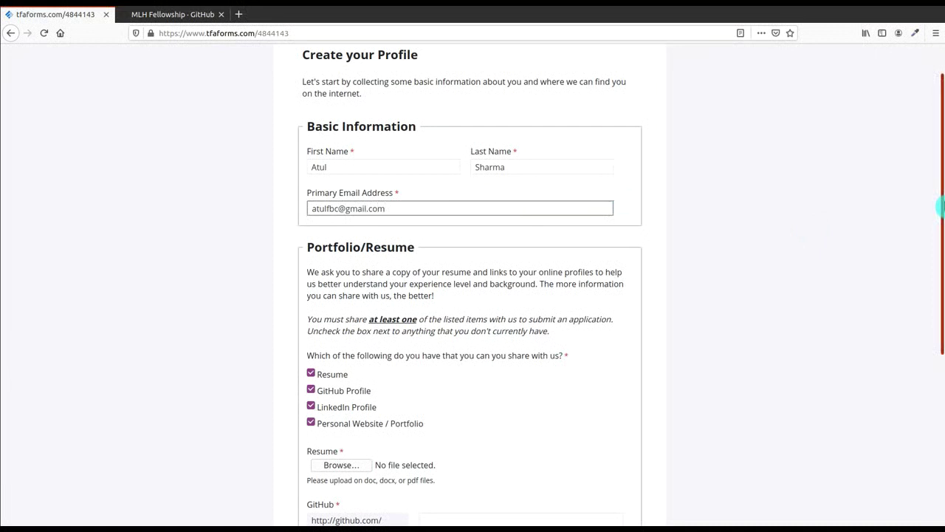
Step: Attach MyResume.docx as the resume file
drag(942, 207, 941, 338)
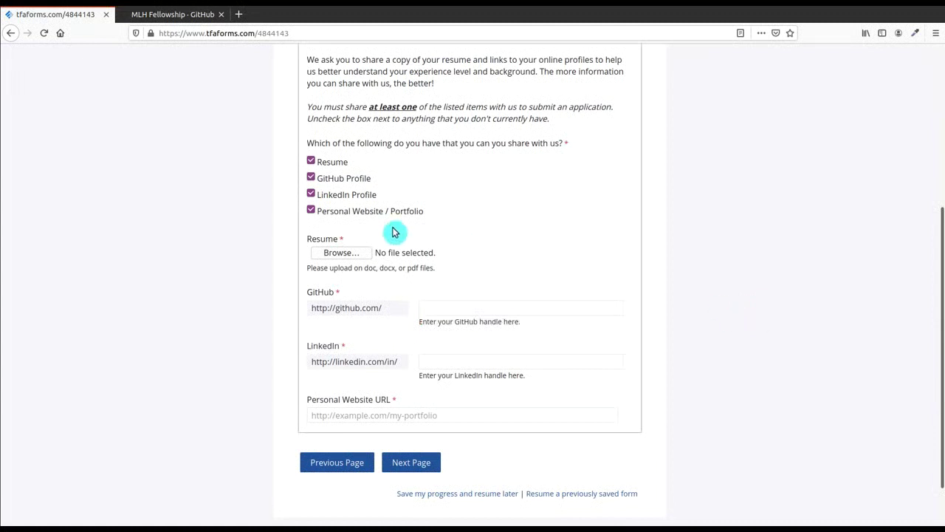
click(341, 252)
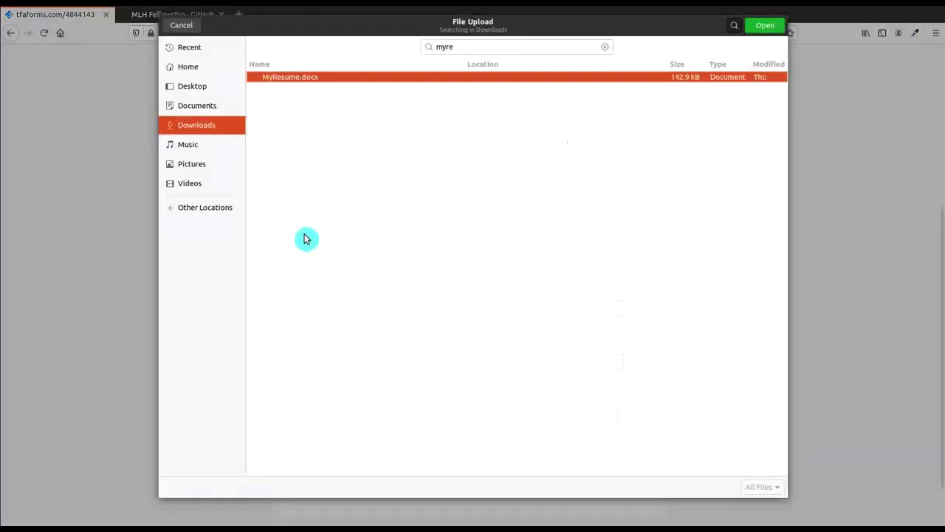
key(Return)
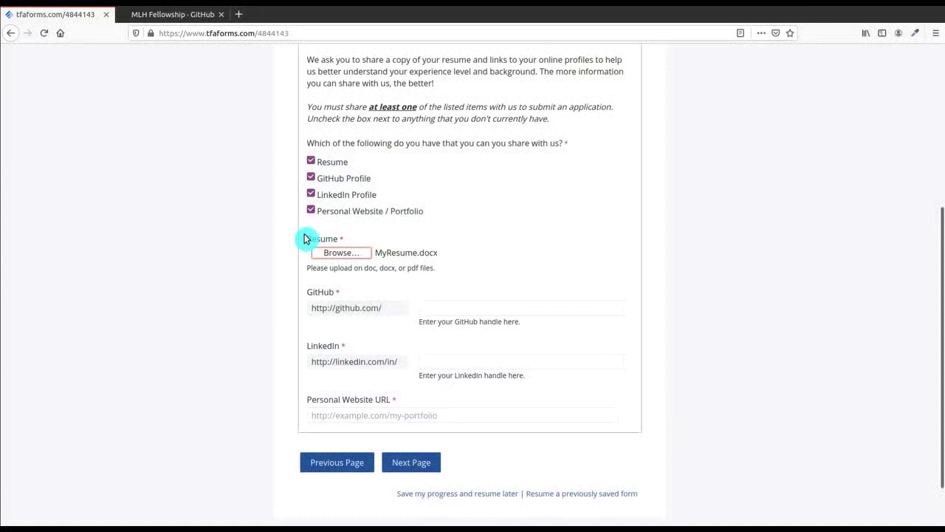
click(443, 307)
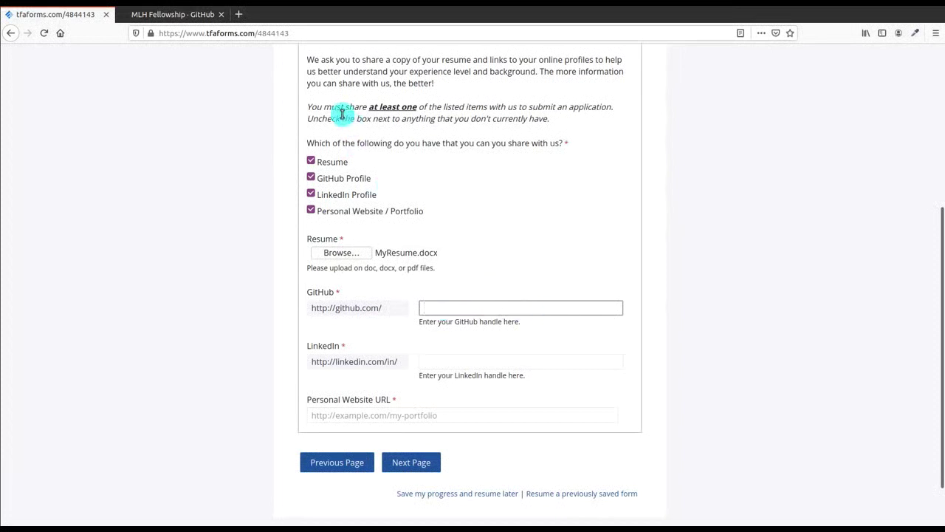
Step: In a new tab, sign in to GitHub with the account username and password
click(240, 18)
text(github.com/)
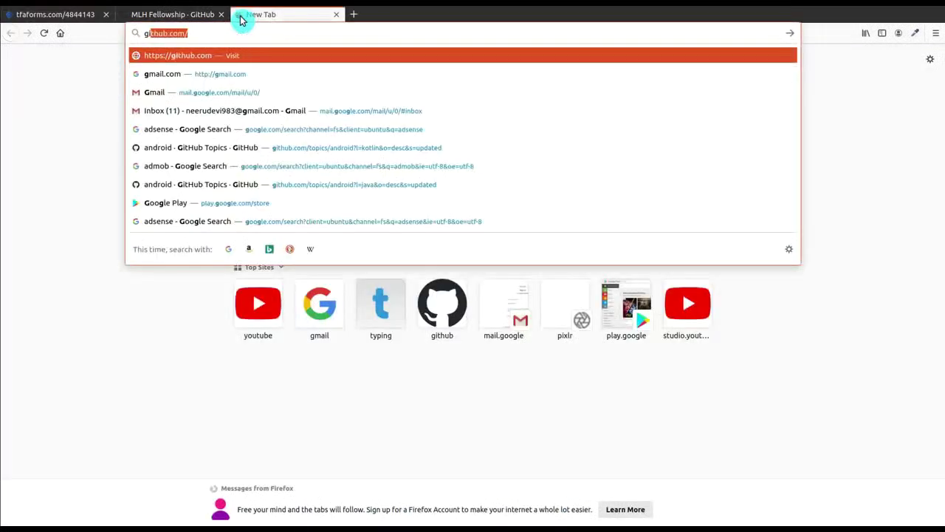
key(Return)
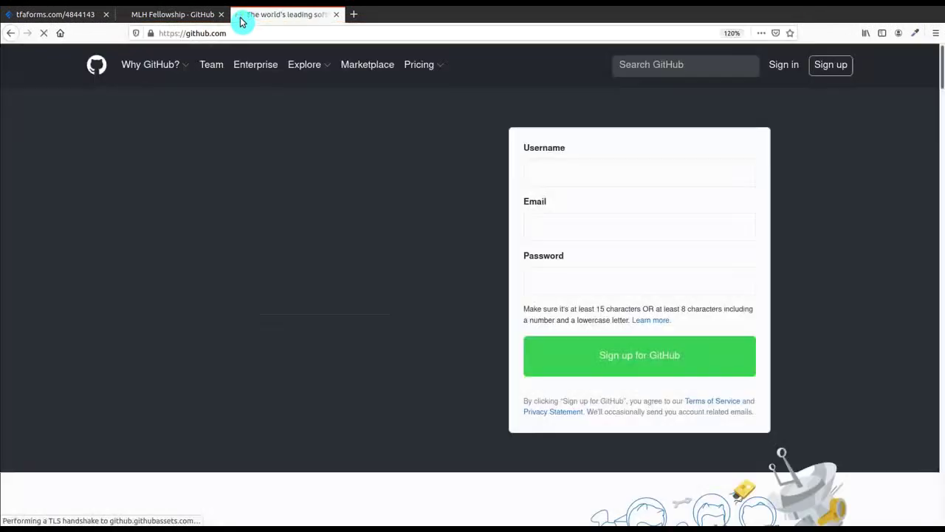
click(783, 65)
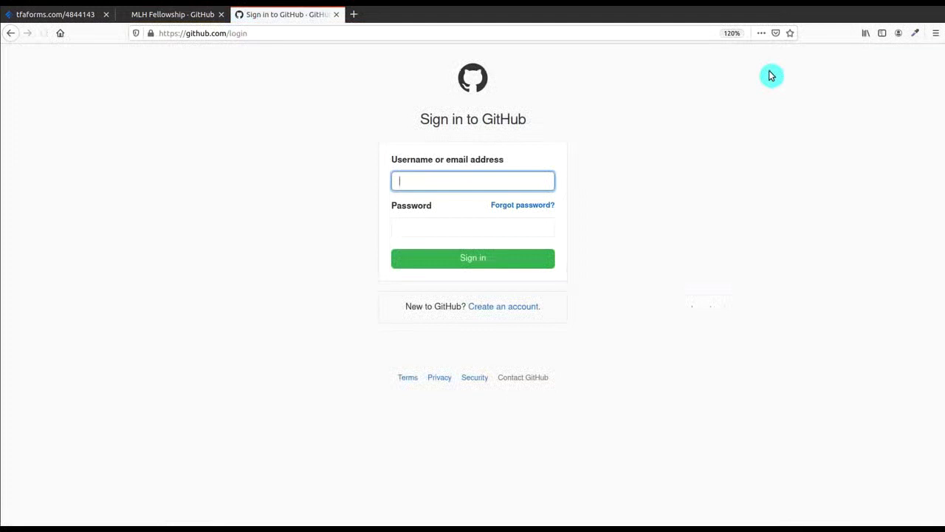
text(a)
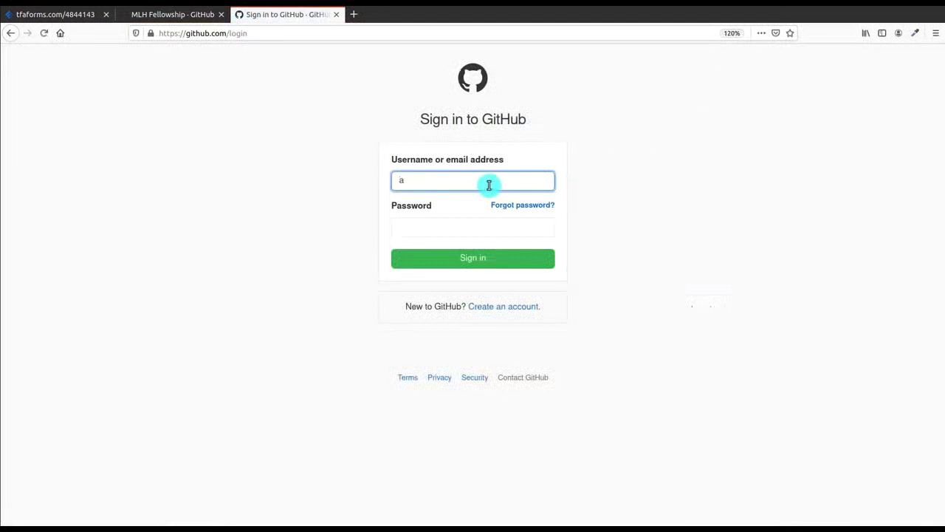
text(tuldev19)
key(Tab)
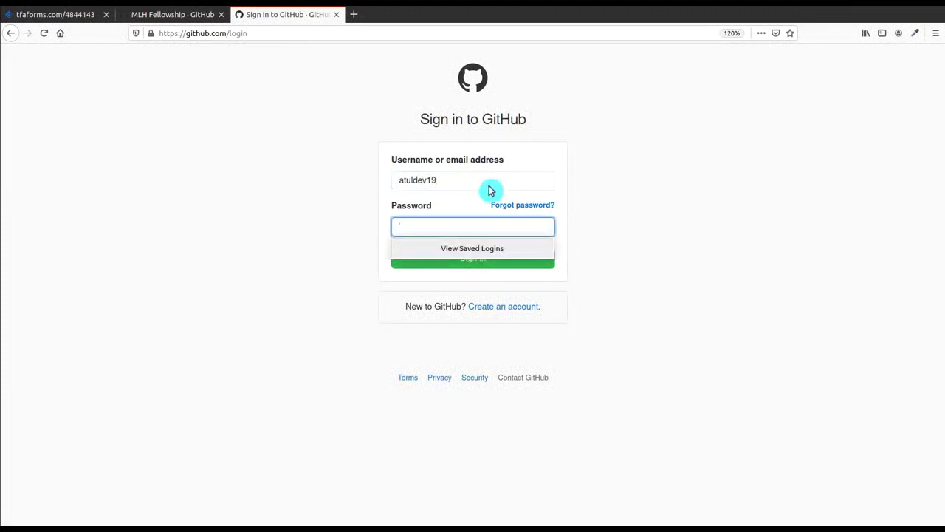
text(•)
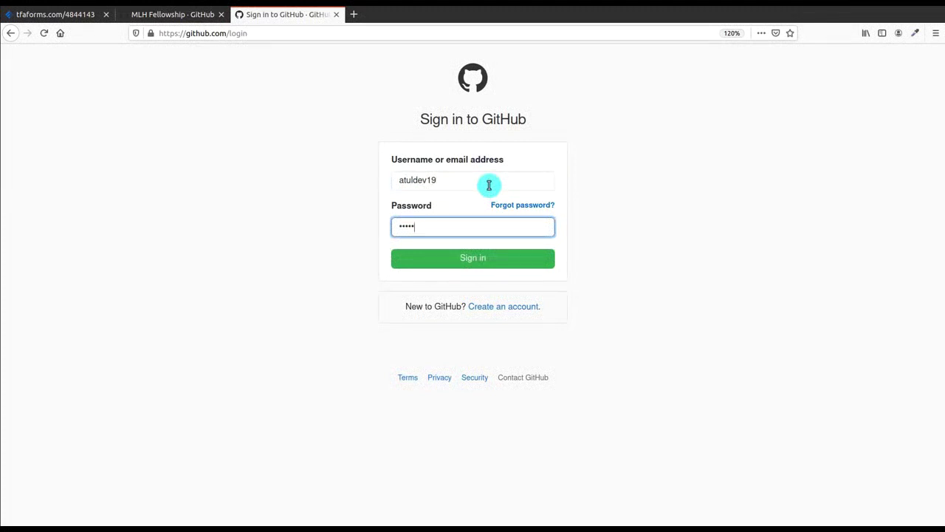
text(•••••••••)
key(Return)
Step: Check the GitHub username shown in the profile page address and profile
double_click(290, 33)
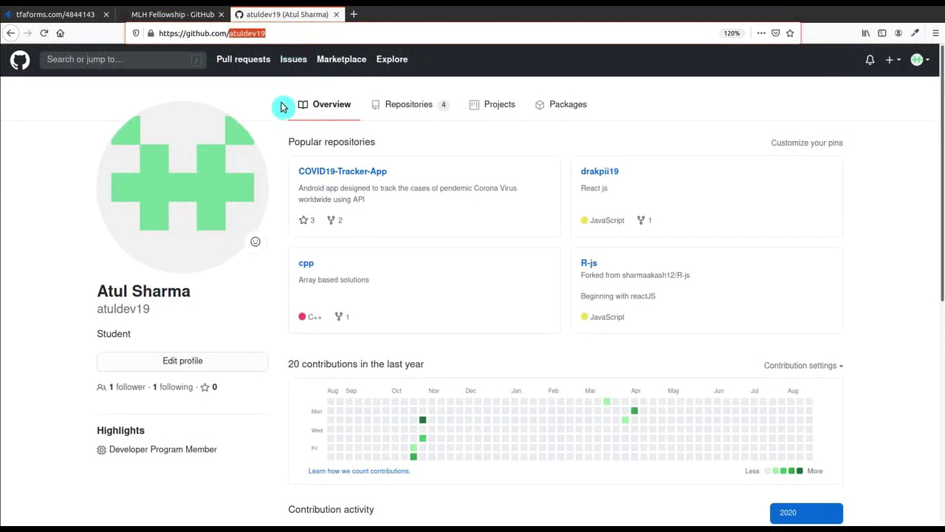
click(285, 156)
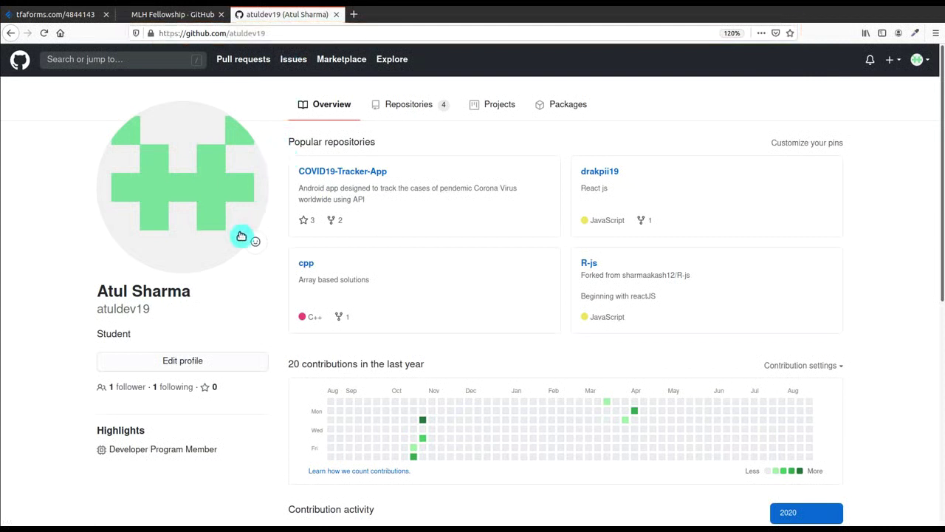
mouse_move(94, 316)
mouse_down()
mouse_move(141, 317)
mouse_move(98, 311)
mouse_up()
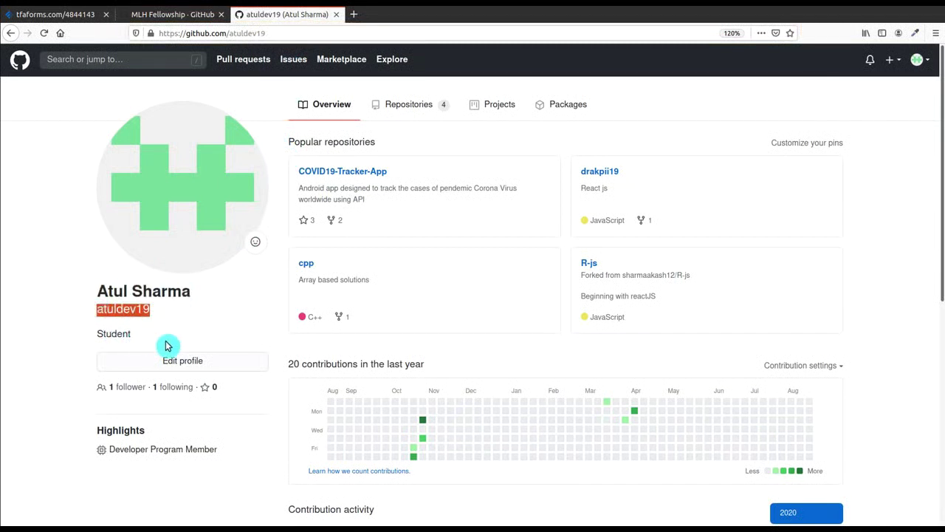
click(212, 337)
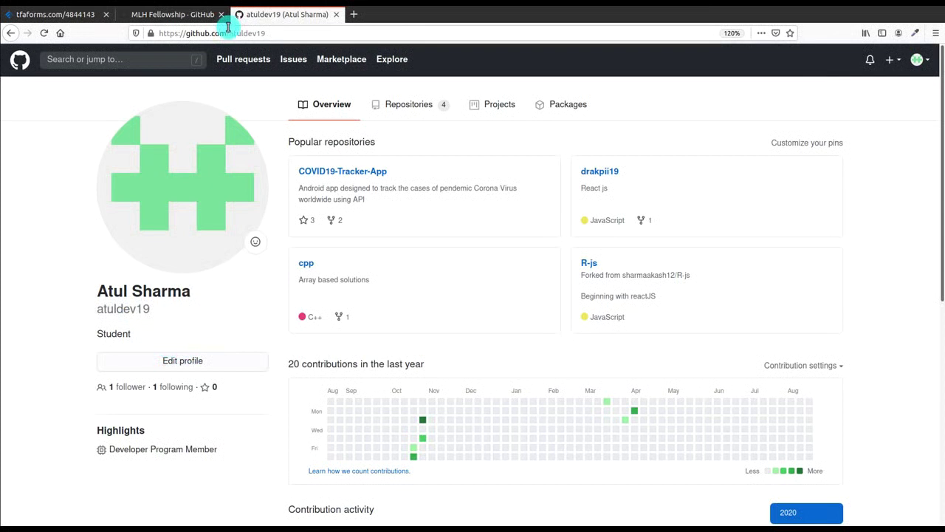
Step: Enter the GitHub and LinkedIn handles and a blogspot.com personal website URL
click(80, 16)
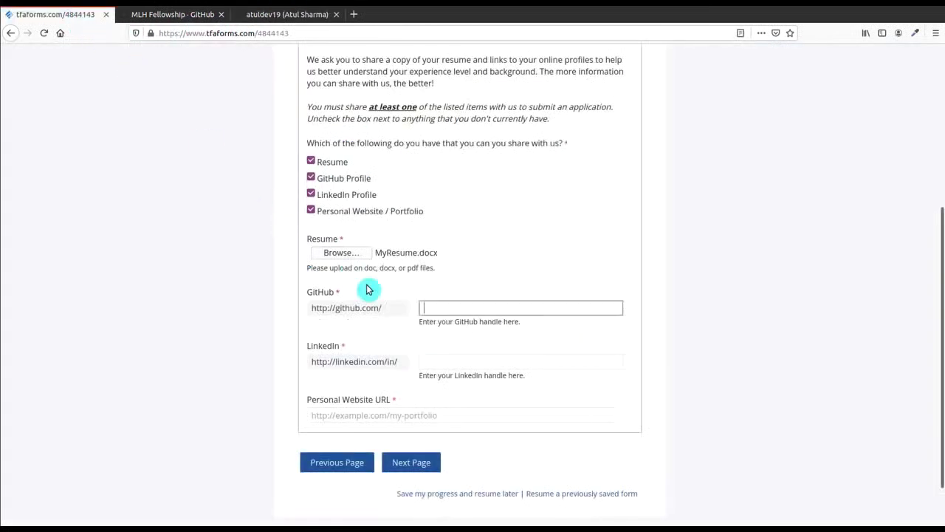
text(atuldev19)
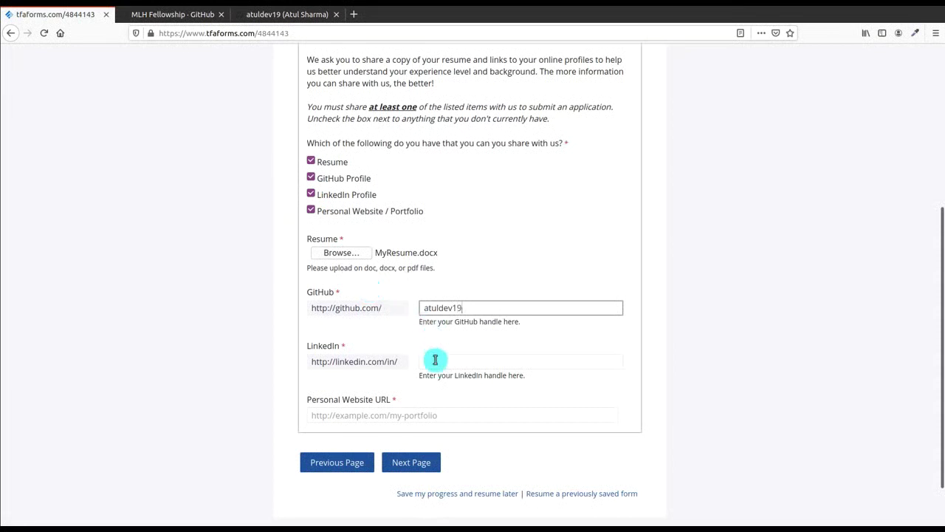
click(435, 361)
text(at)
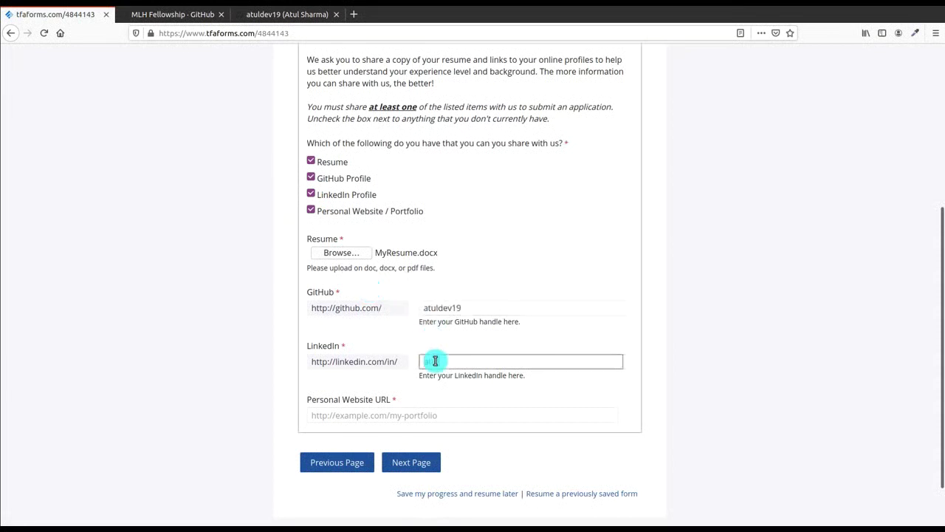
text(uldev19)
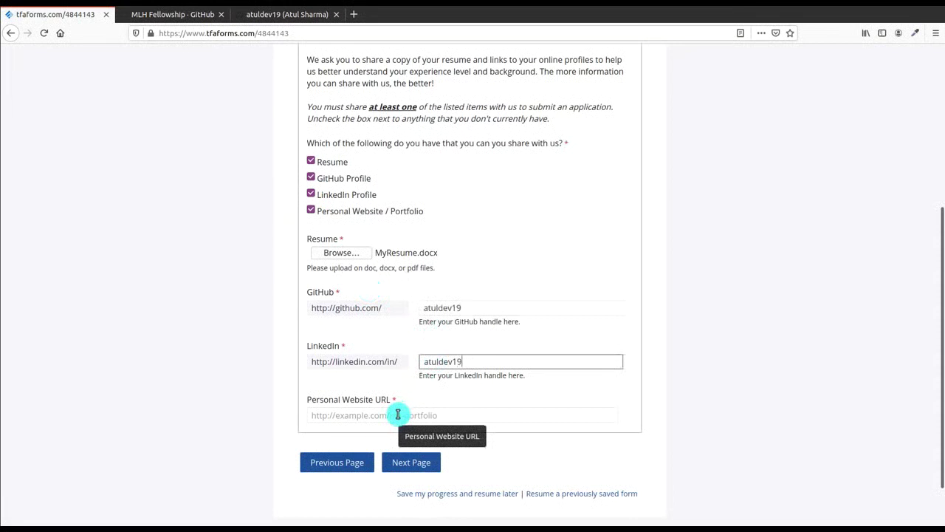
click(398, 414)
text(h)
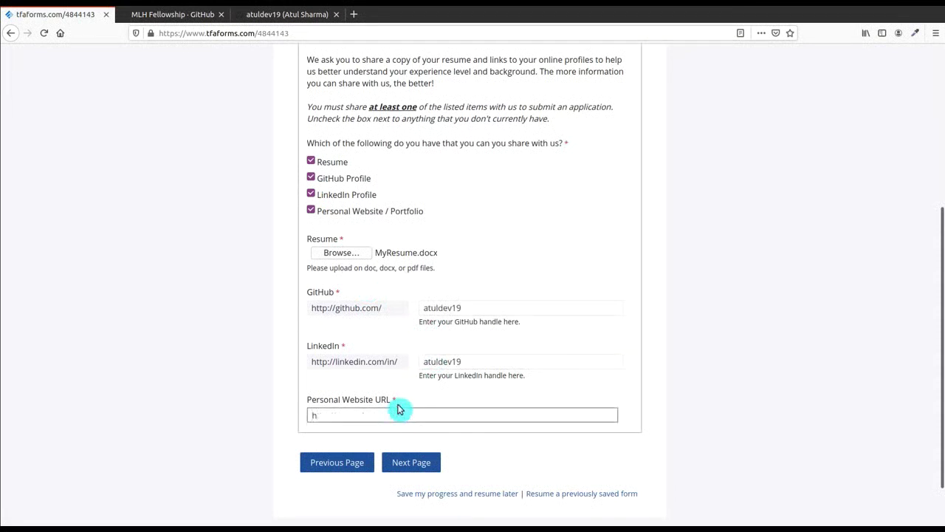
text(ttp://)
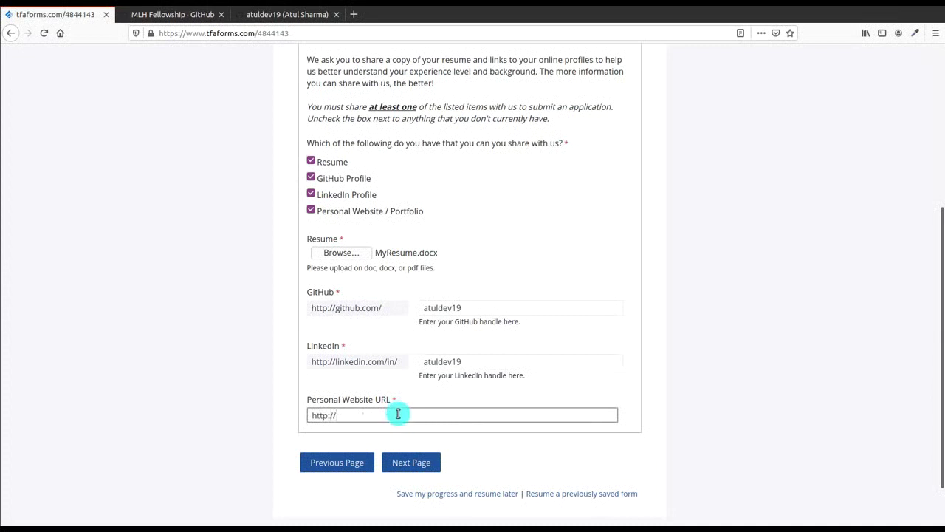
text(atuldev19.github.io)
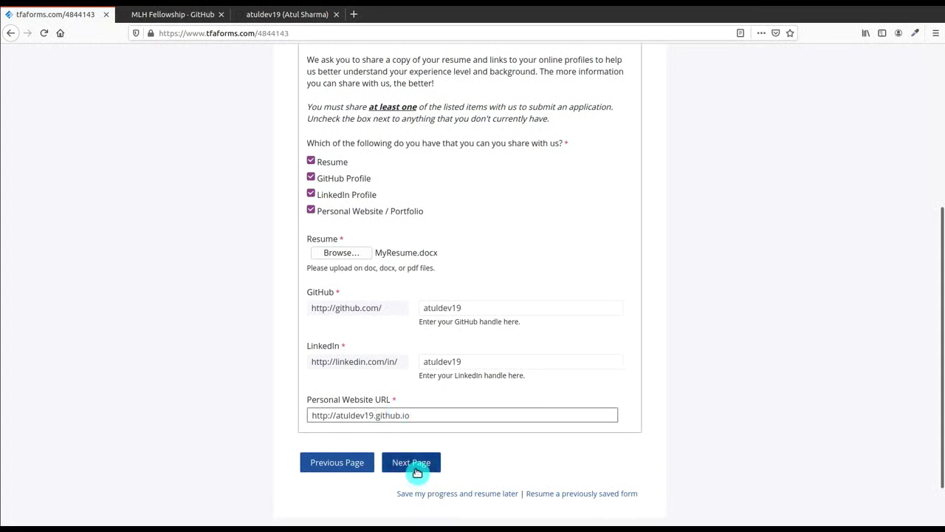
key(BackSpace)
key(BackSpace)
key(BackSpace)
key(BackSpace)
key(BackSpace)
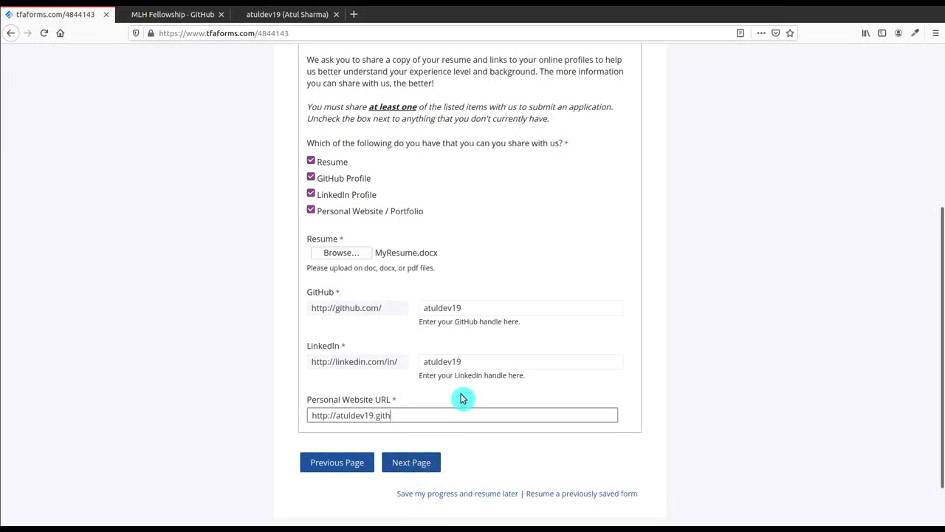
key(BackSpace)
key(BackSpace)
key(BackSpace)
key(BackSpace)
text(blogspot.com)
Step: On the Programs page, apply for both the Open Source and Explorer fellowships
click(424, 461)
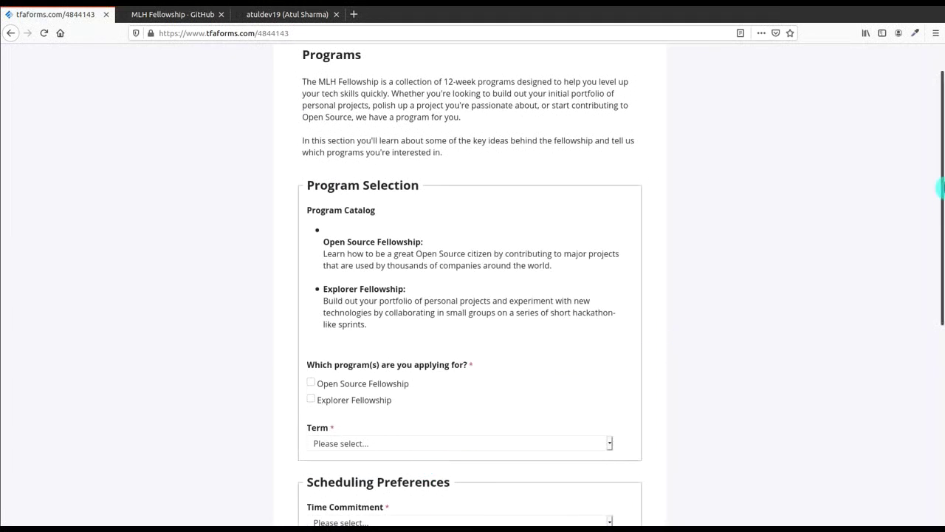
scroll(941, 260, down, 4)
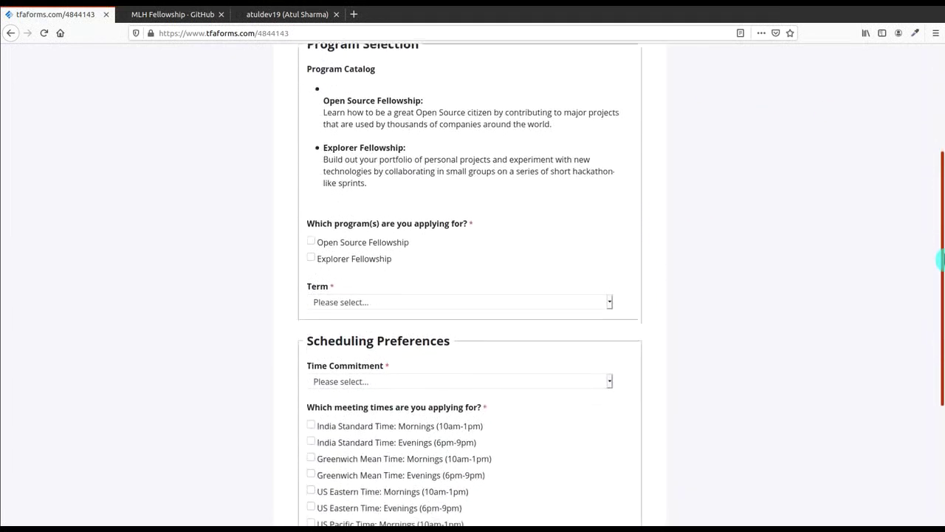
click(311, 245)
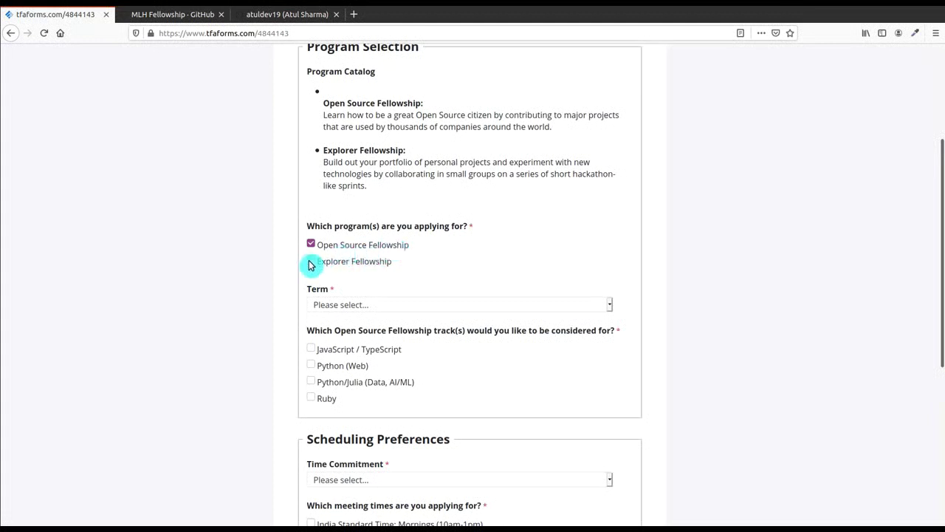
click(311, 261)
Step: Set the term to Fall 2020 and add the Python (Web) and JavaScript / TypeScript tracks
click(329, 306)
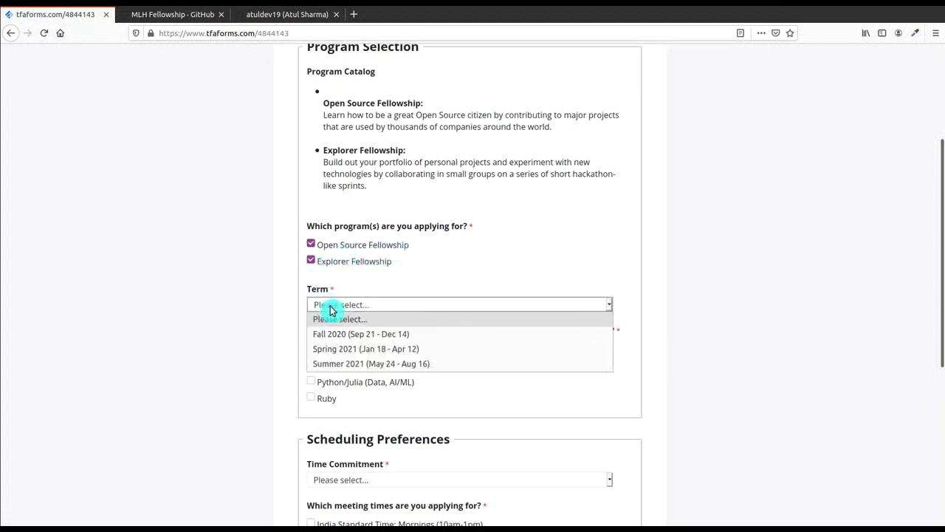
click(367, 336)
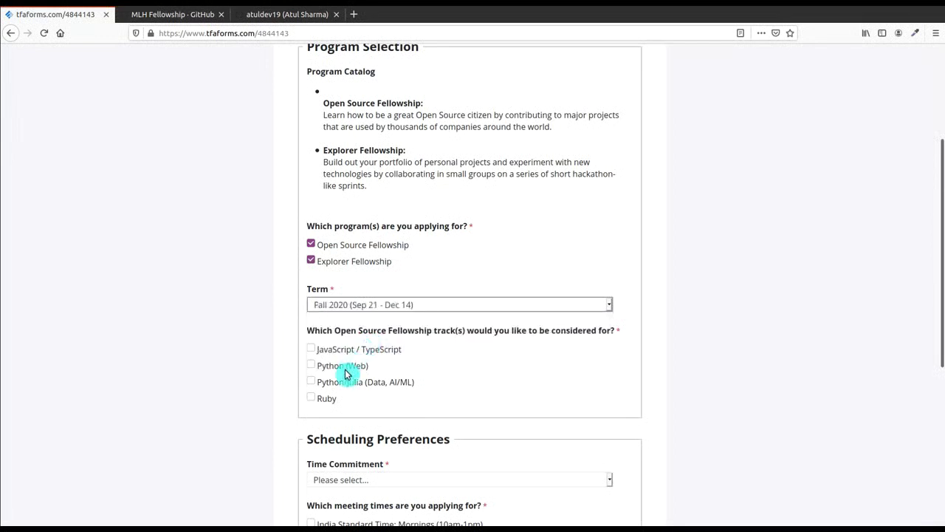
click(344, 368)
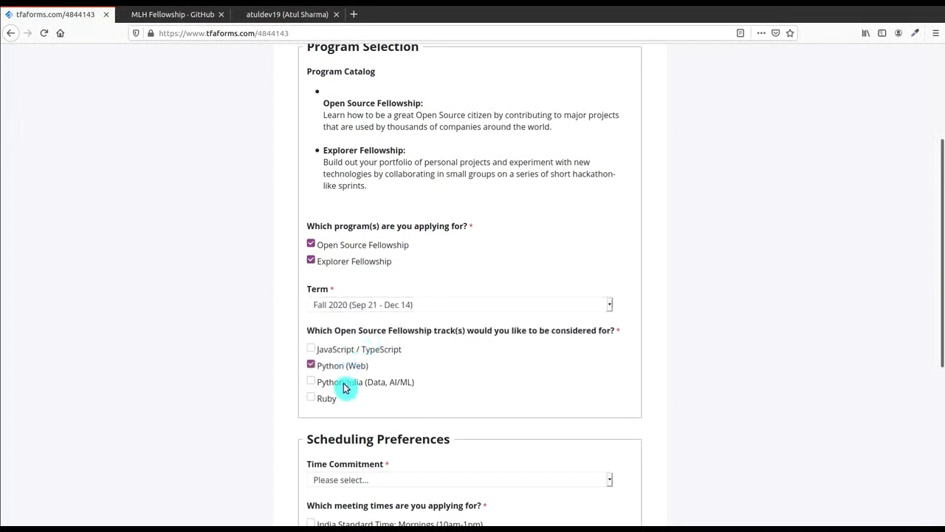
click(344, 350)
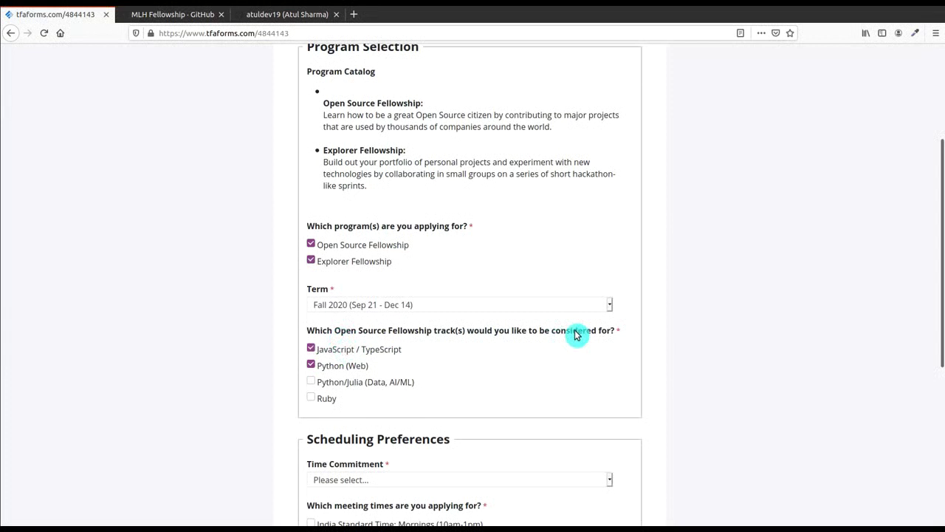
Step: Choose Part-Time (10-20 hours/week) with India Standard Time evening meetings, then go to the next page
scroll(924, 394, down, 6)
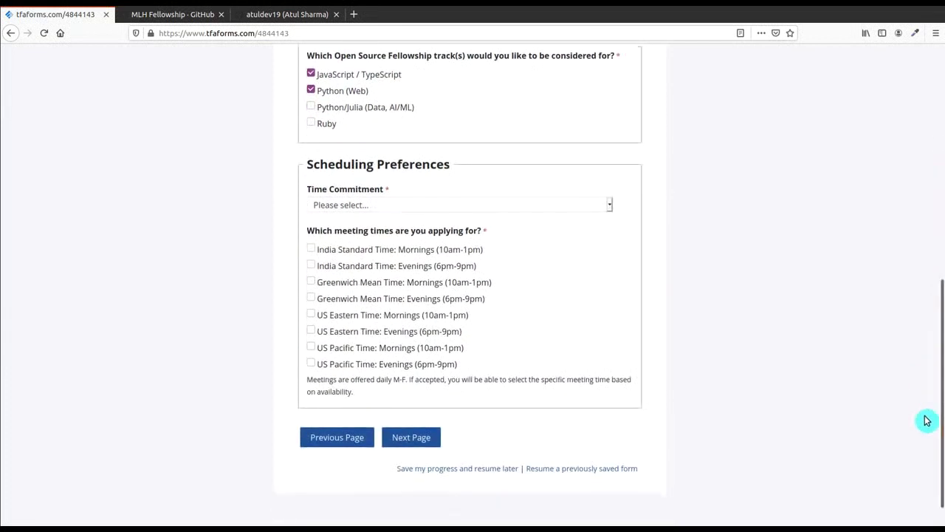
click(560, 204)
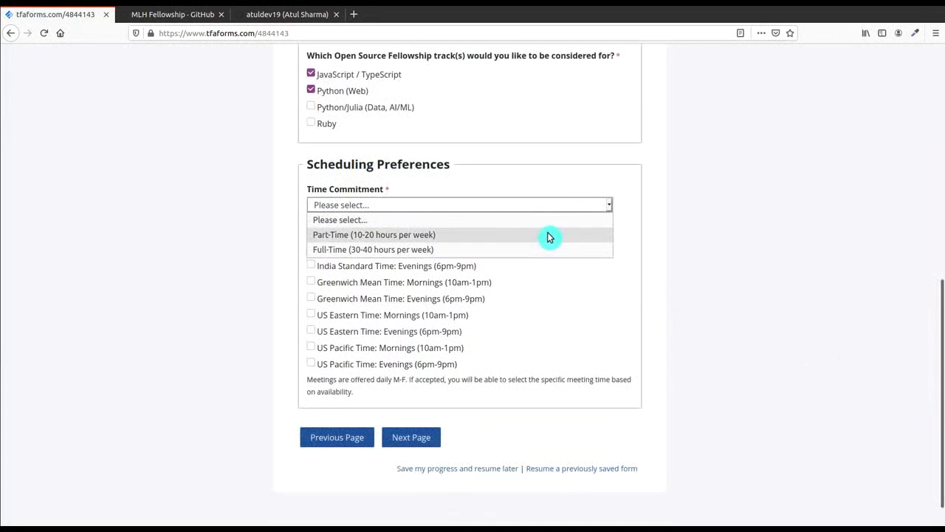
click(548, 235)
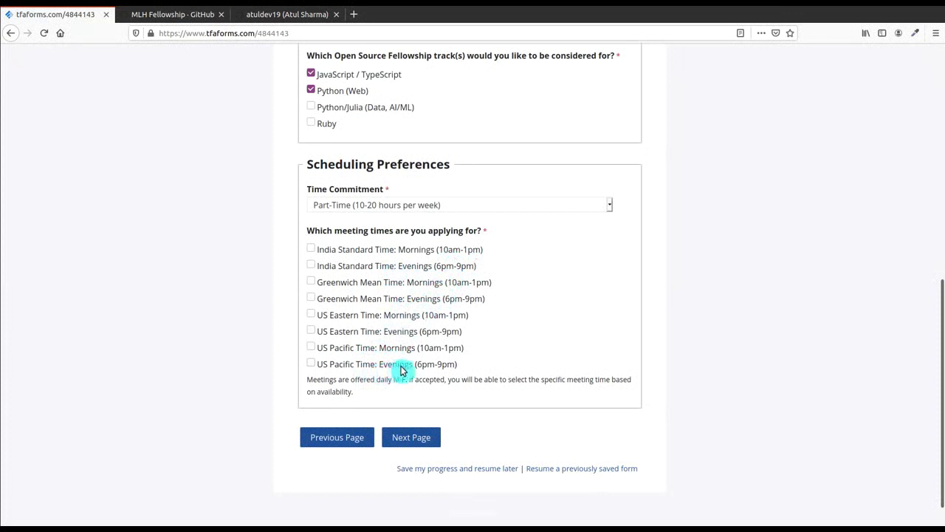
click(311, 266)
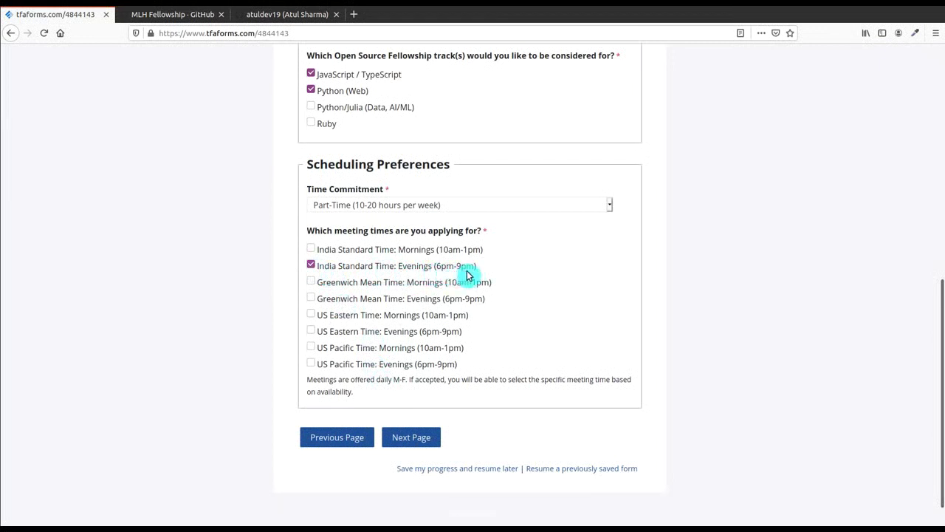
click(312, 267)
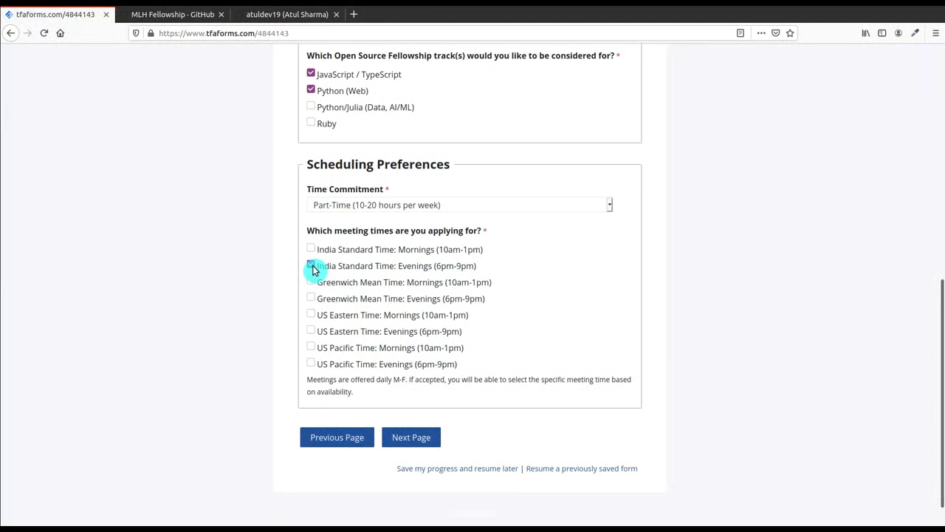
click(406, 437)
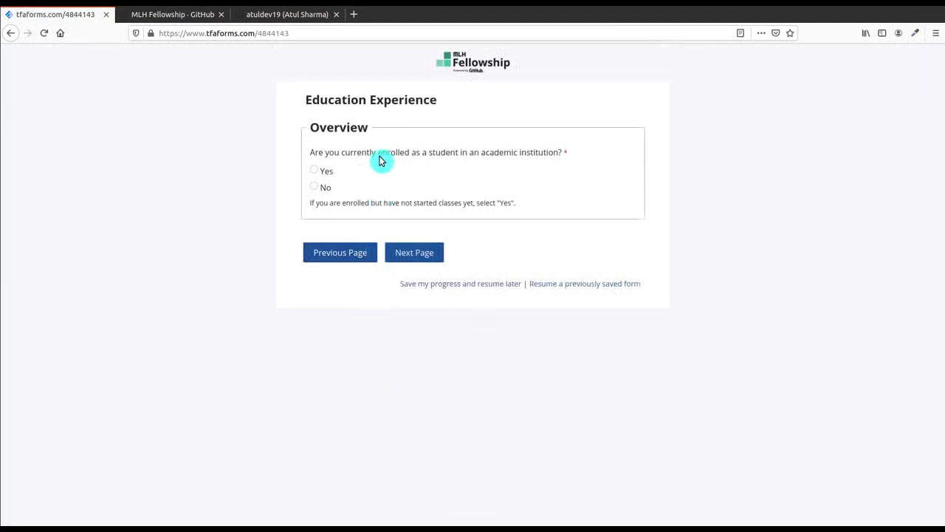
click(311, 172)
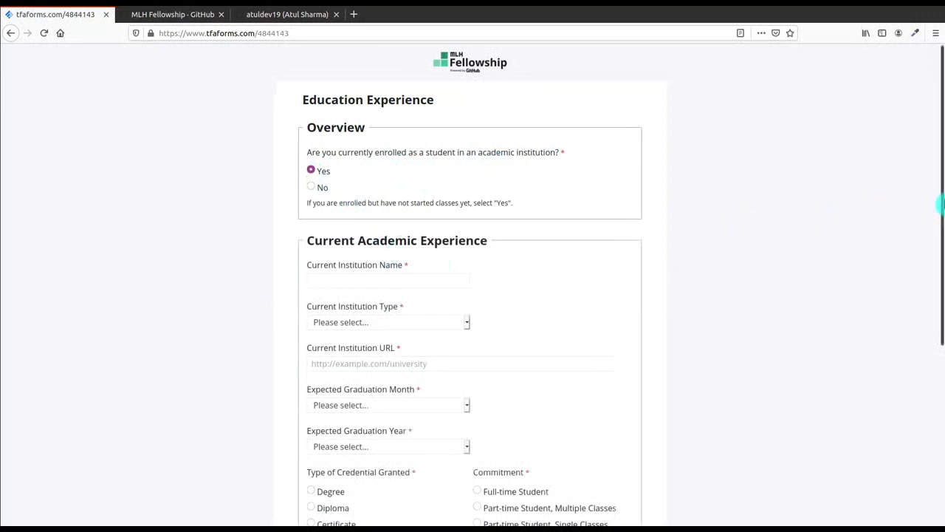
drag(941, 204, 943, 275)
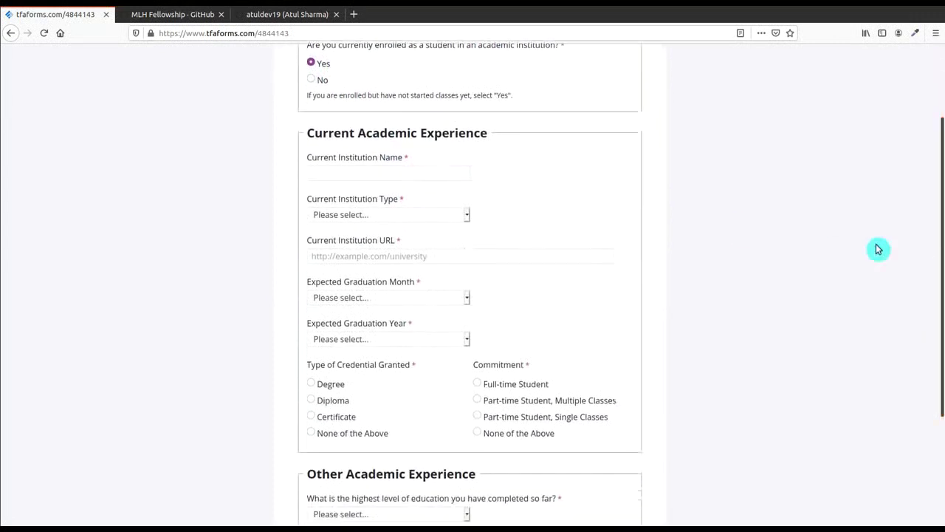
click(411, 171)
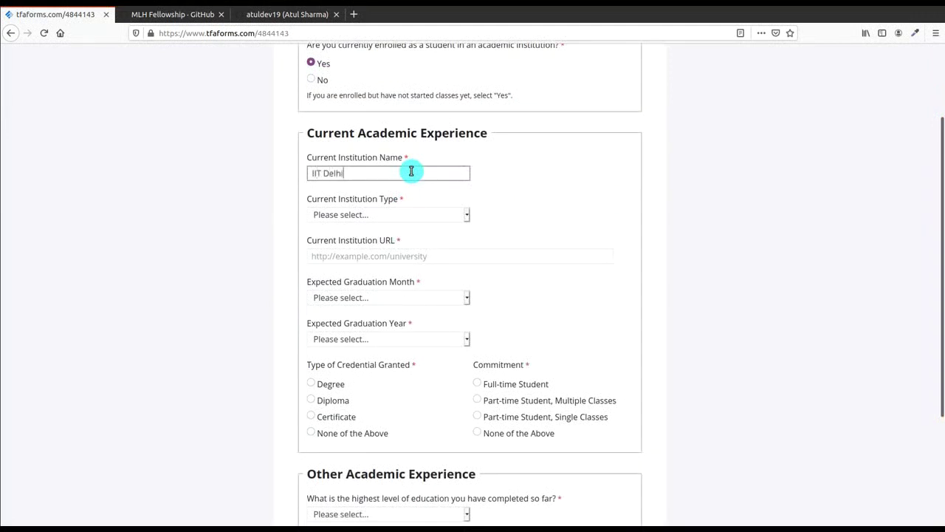
click(399, 213)
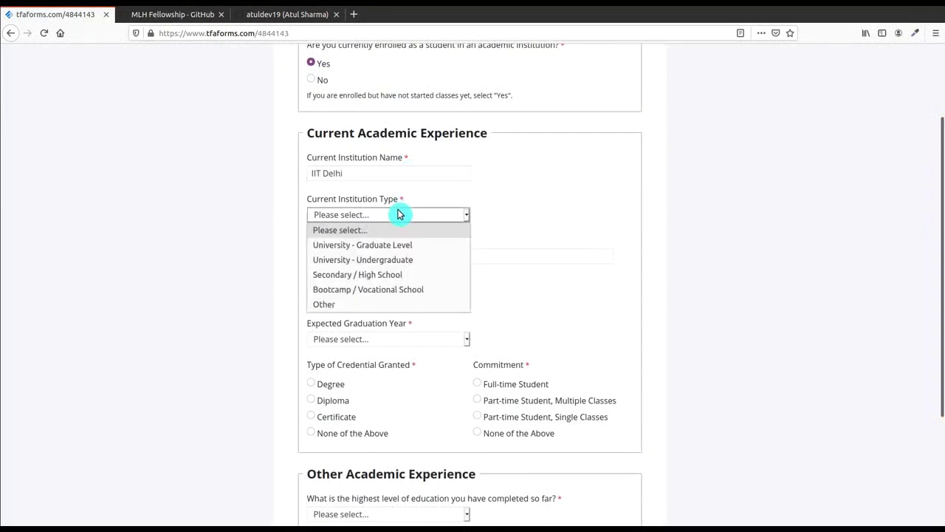
click(386, 260)
click(387, 255)
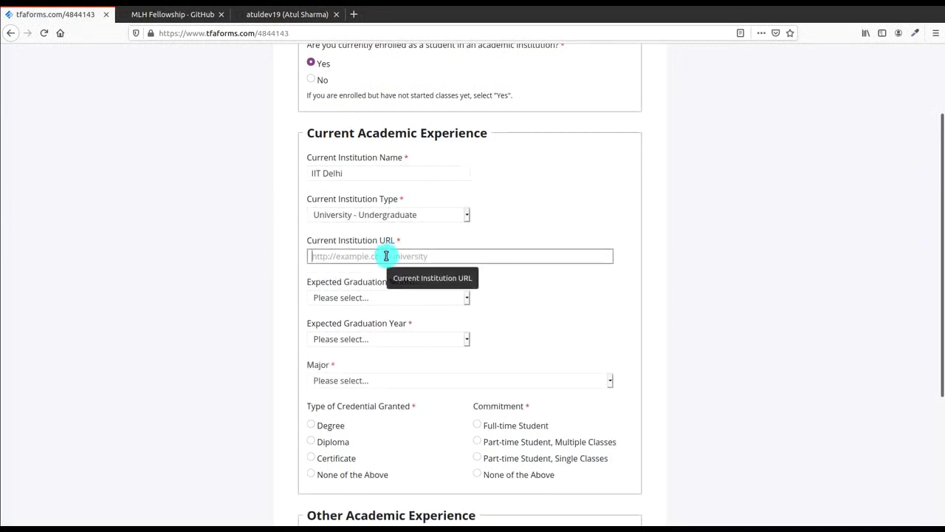
text(ht)
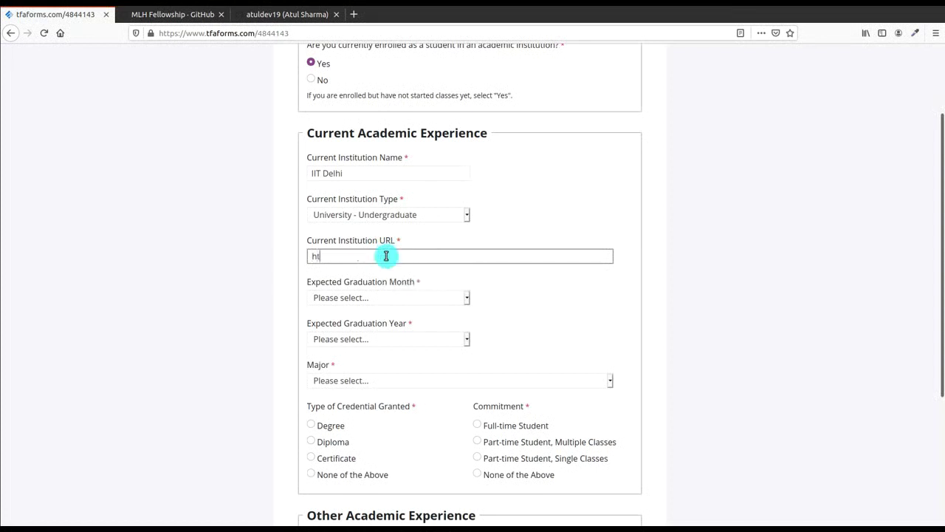
text(tp://iitd)
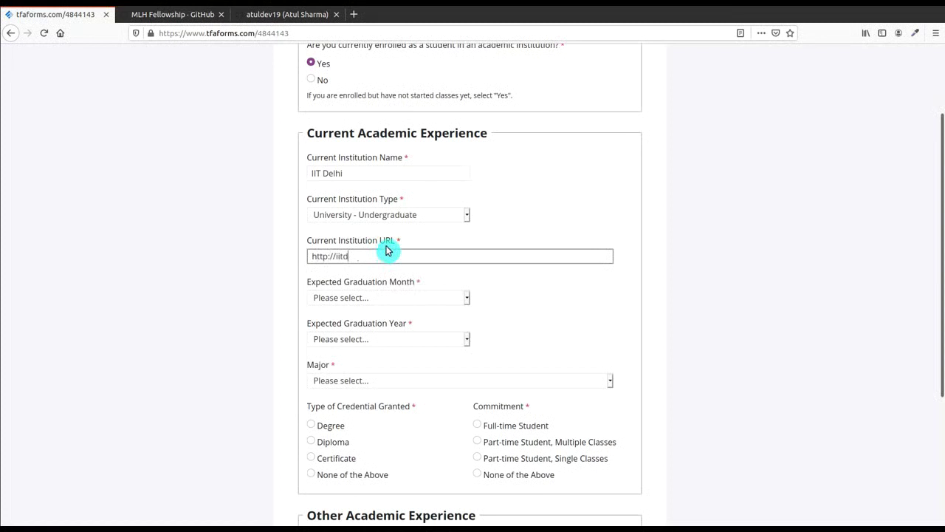
text(.ac.in)
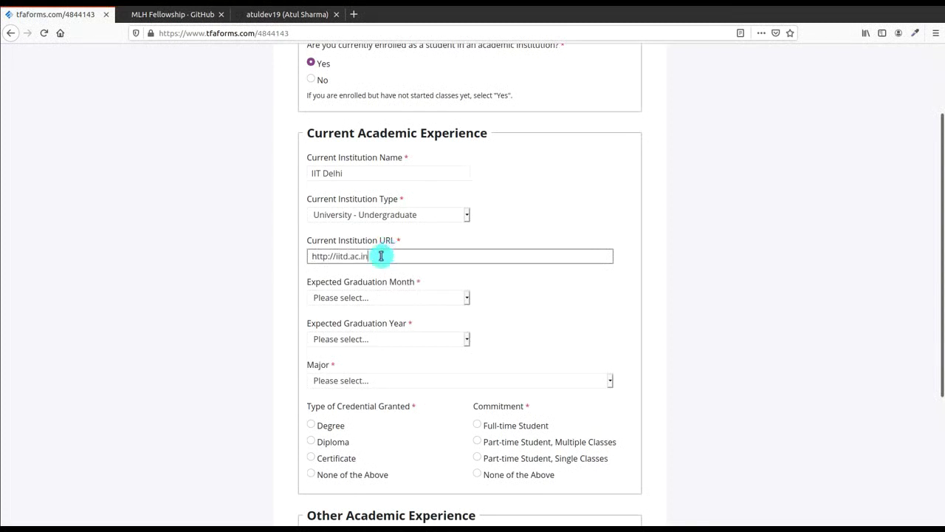
key(Tab)
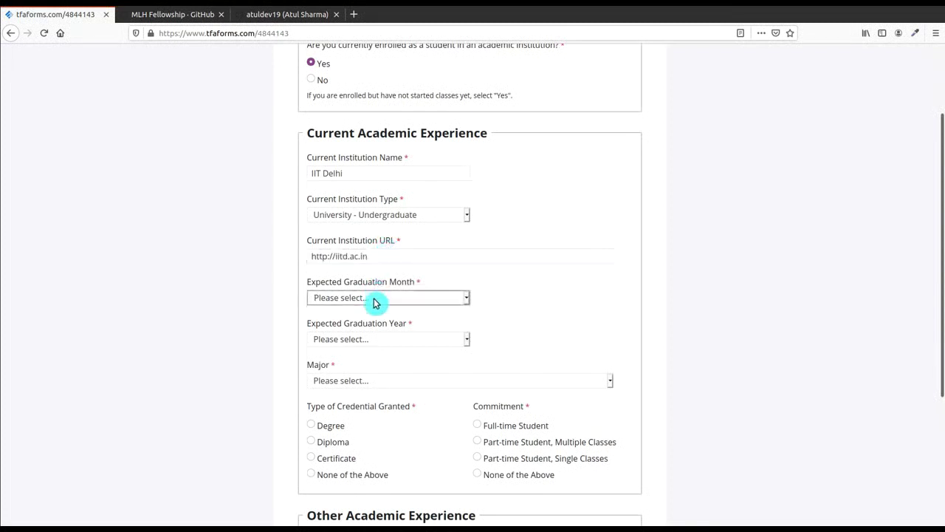
Step: Set graduation to May 2021 and the major to Computer Science / Software Engineering
click(375, 298)
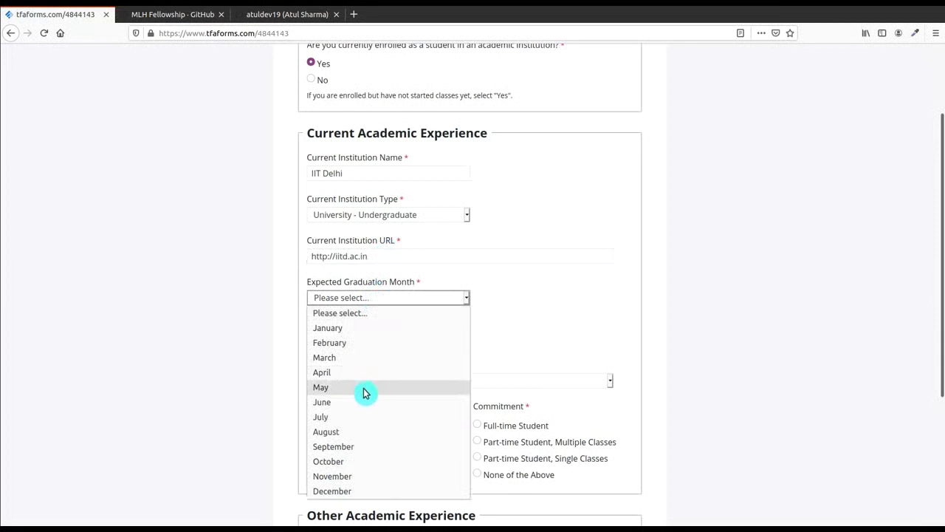
click(363, 389)
click(371, 339)
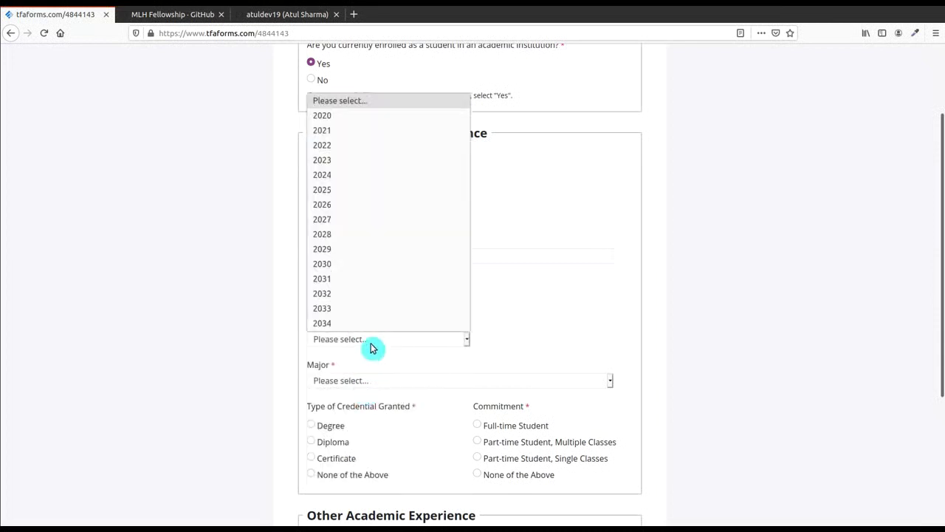
click(394, 131)
click(356, 381)
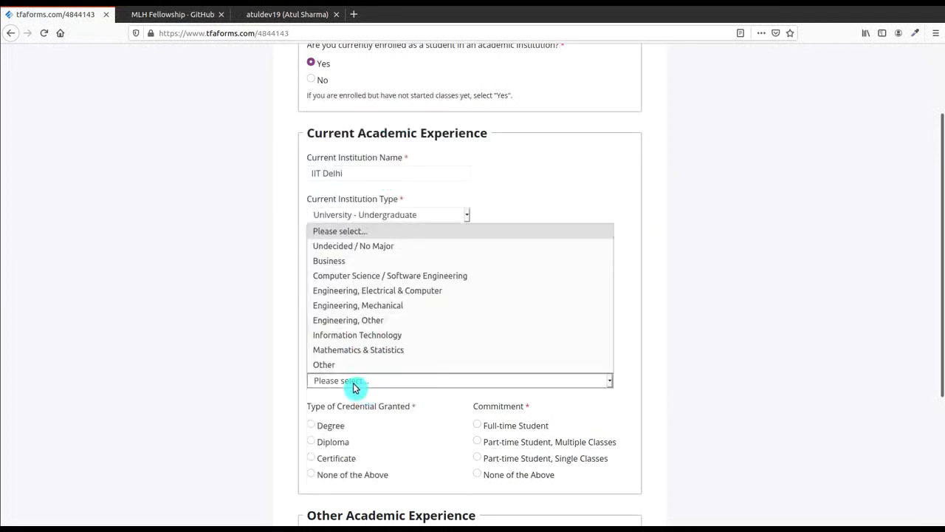
click(395, 277)
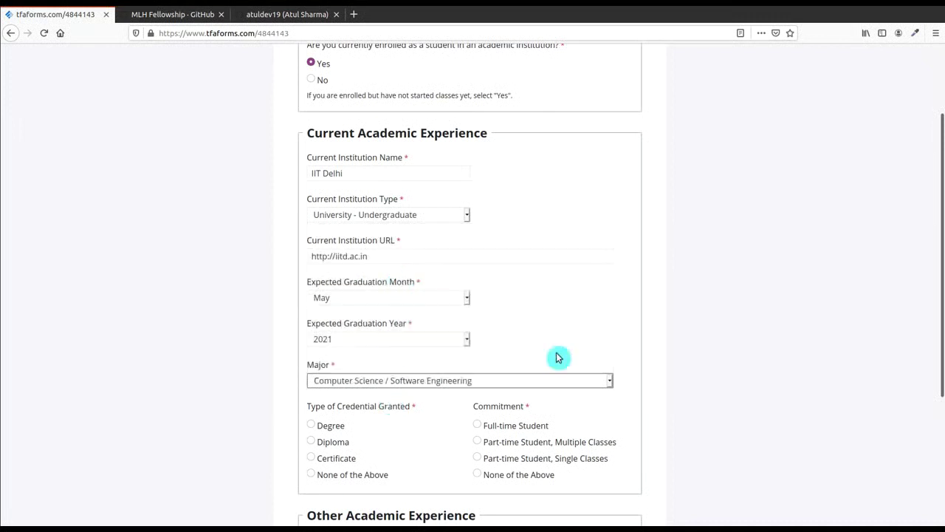
Step: Mark a full-time degree, with Secondary School or equivalent as highest completed education
drag(941, 296, 942, 401)
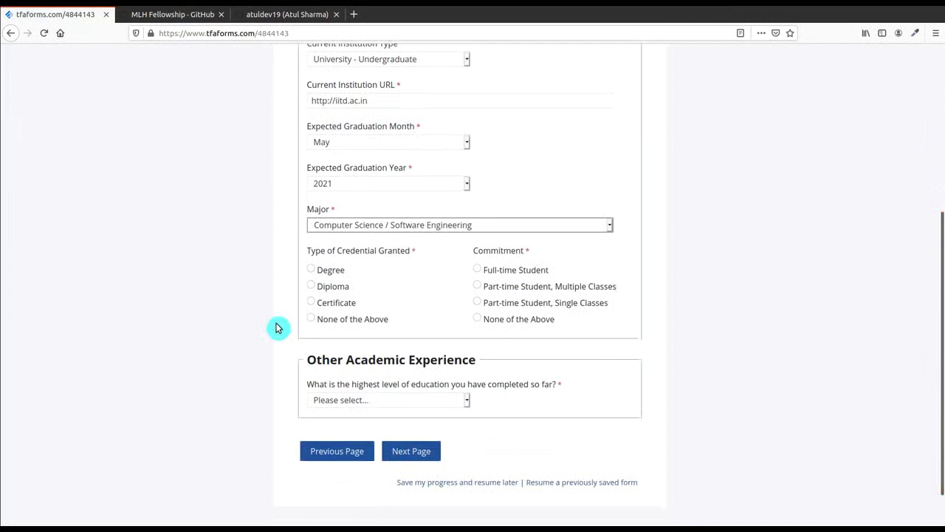
click(478, 271)
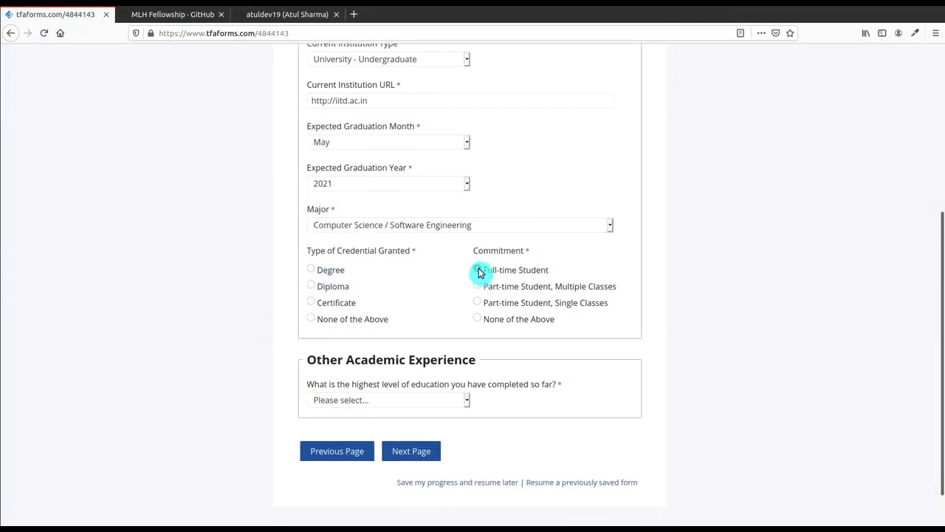
click(314, 271)
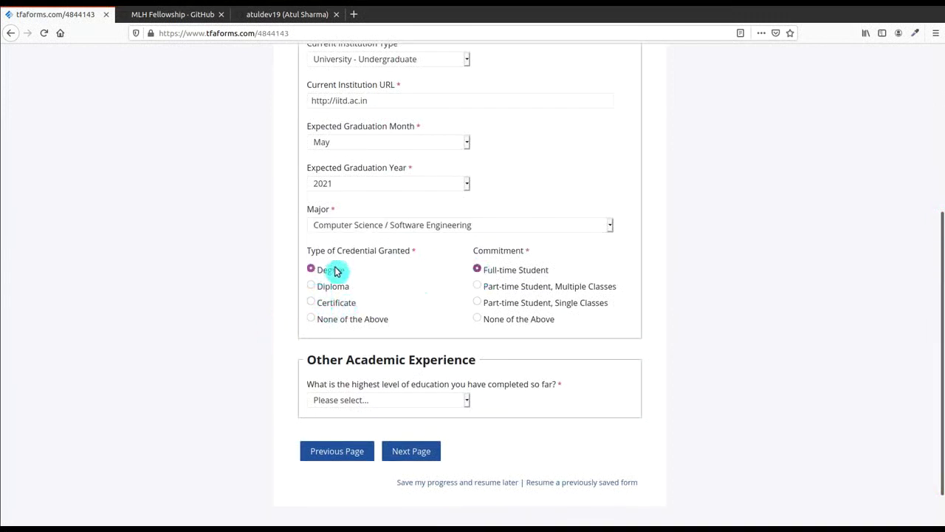
click(392, 403)
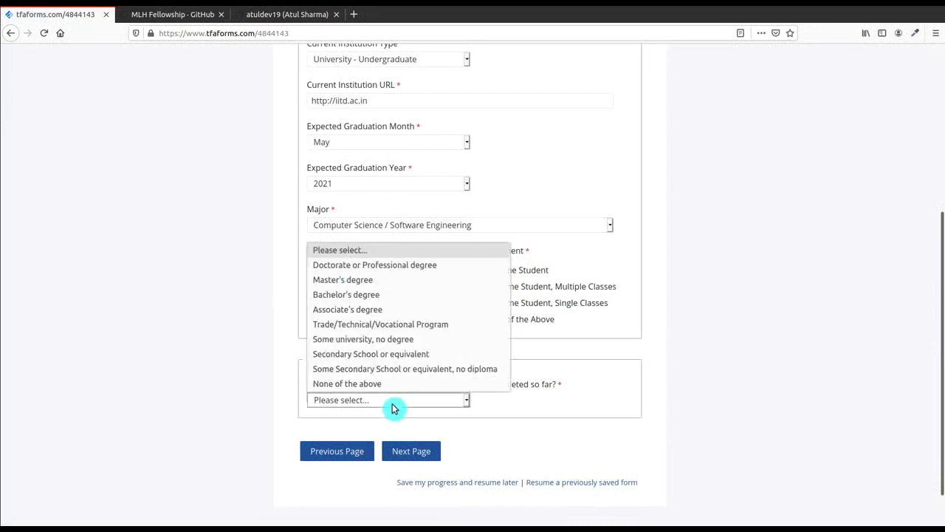
click(389, 355)
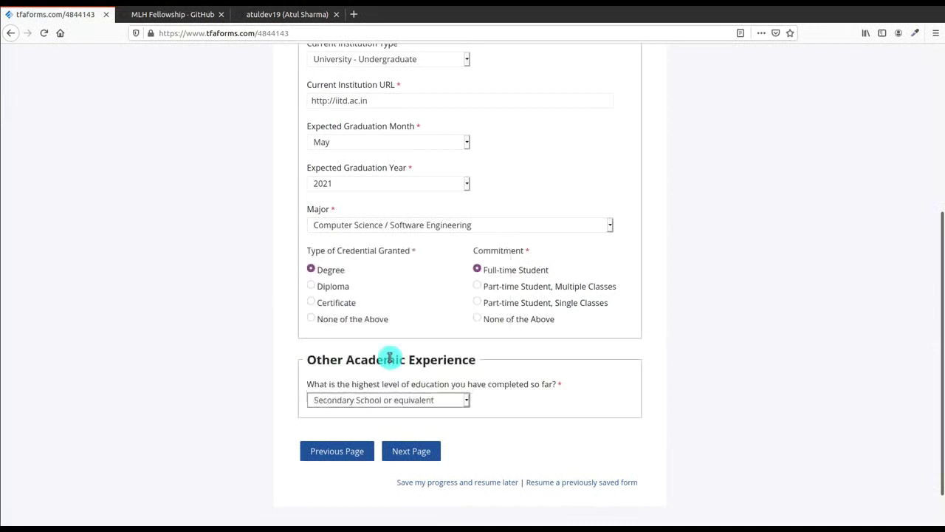
Step: Report past part-time/contract and internship coding jobs, with one internship so far
click(405, 450)
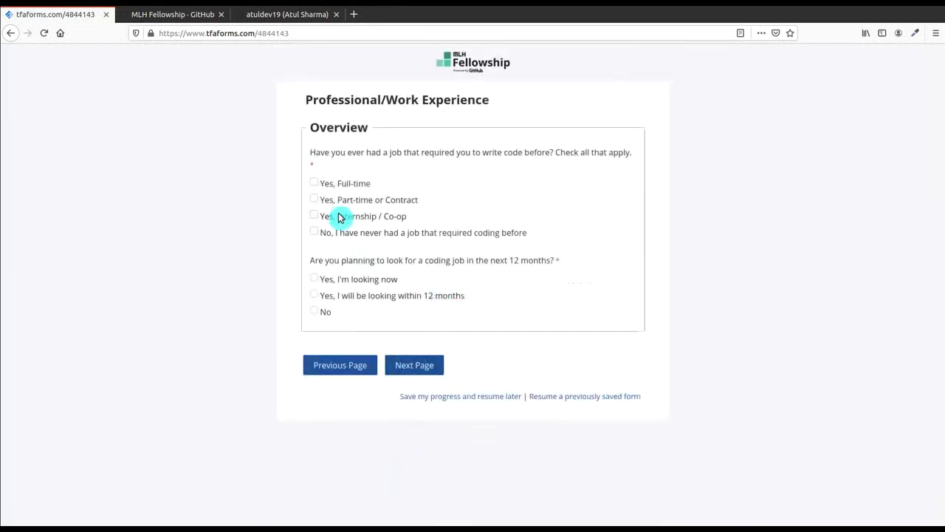
click(319, 183)
click(320, 200)
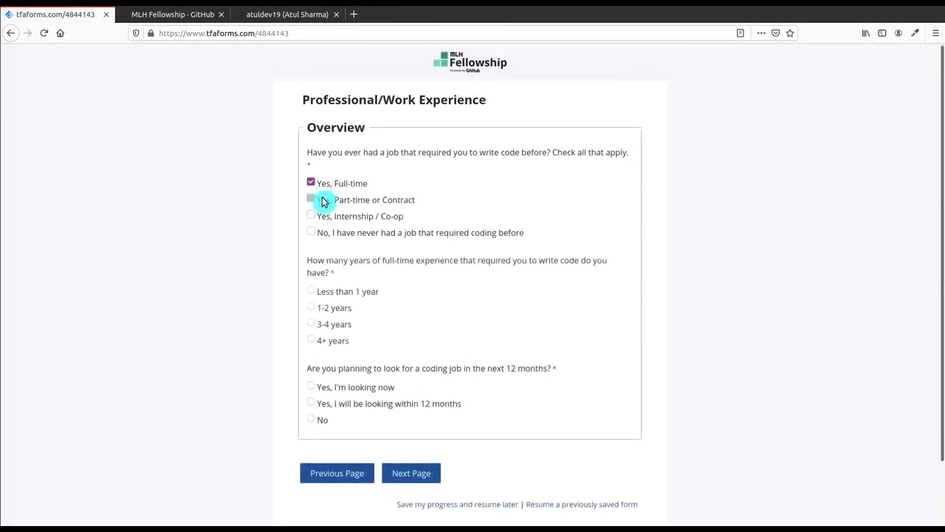
click(323, 216)
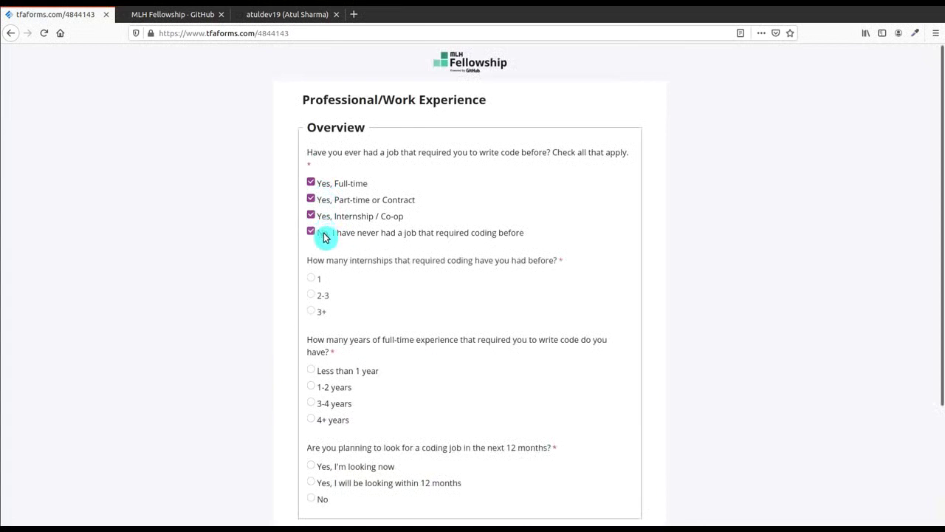
click(322, 234)
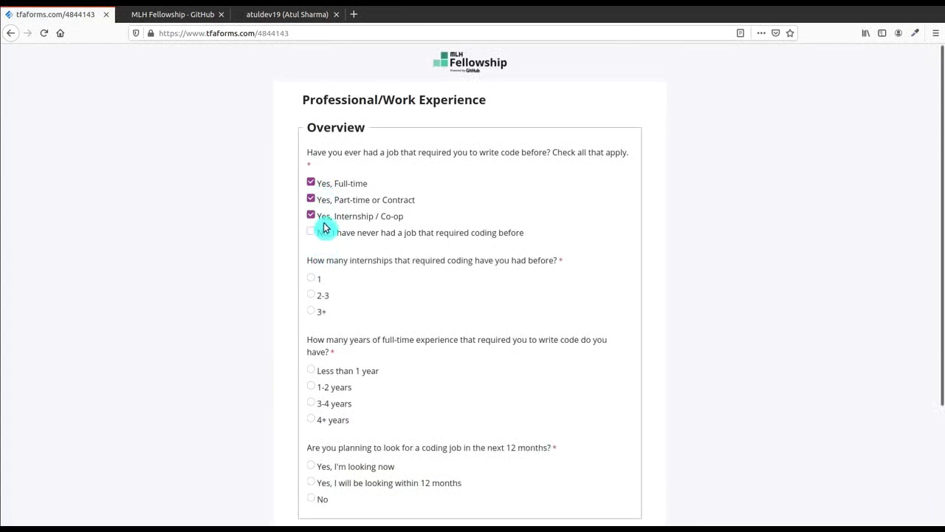
click(327, 190)
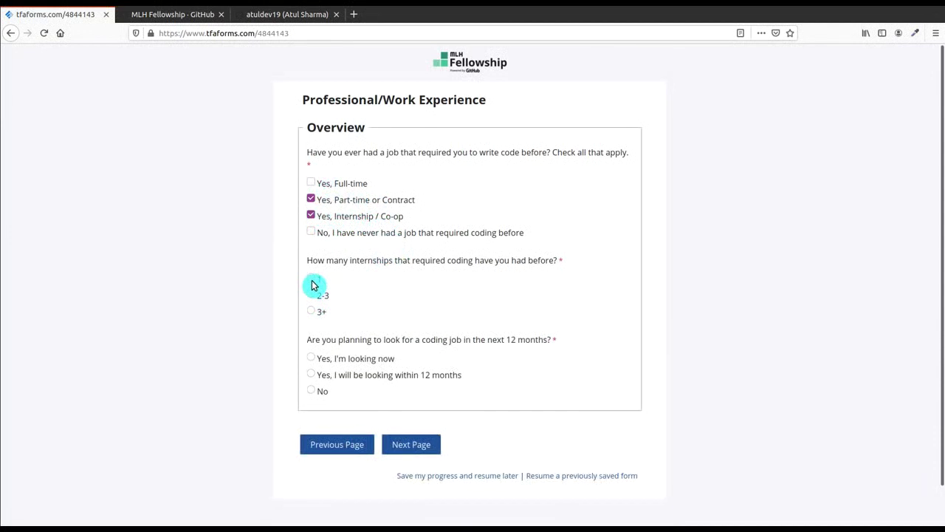
click(311, 281)
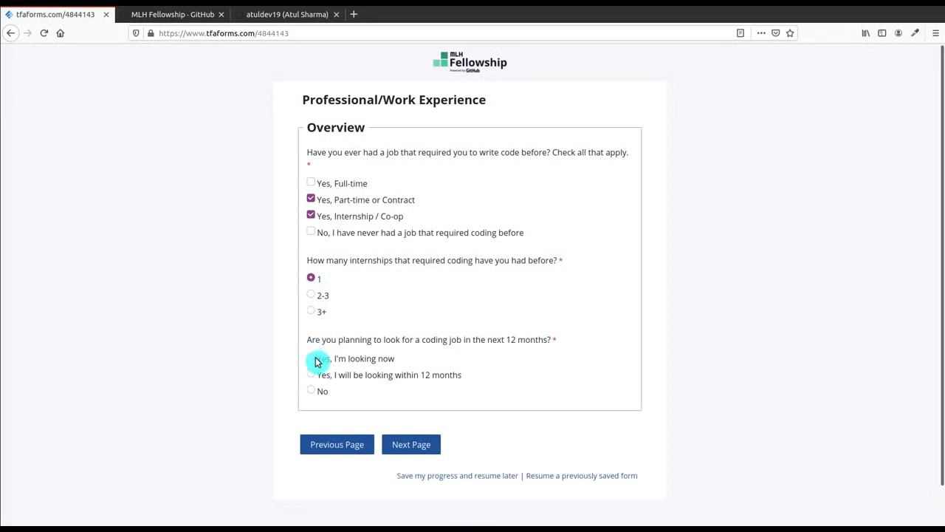
Step: Seek an Internship / Co-Op within 12 months, starting Summer (May - August), remote only
click(311, 375)
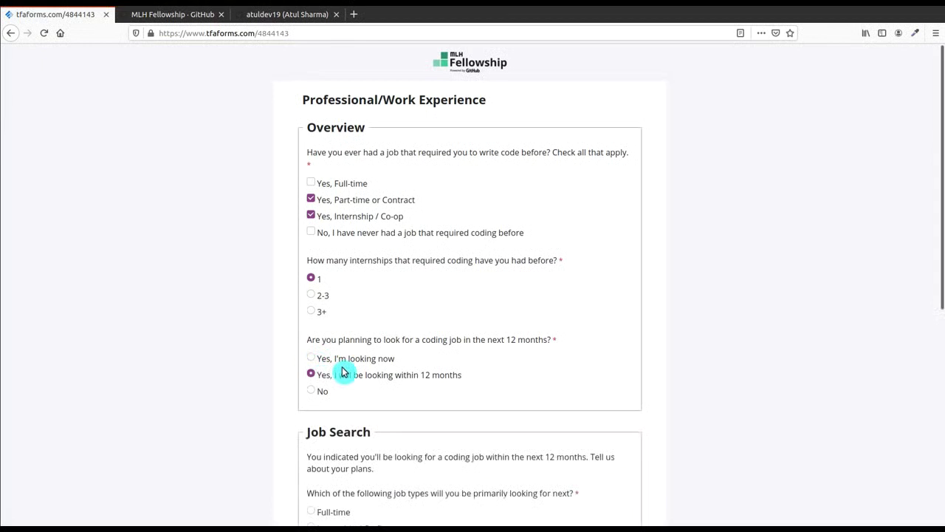
drag(942, 240, 943, 421)
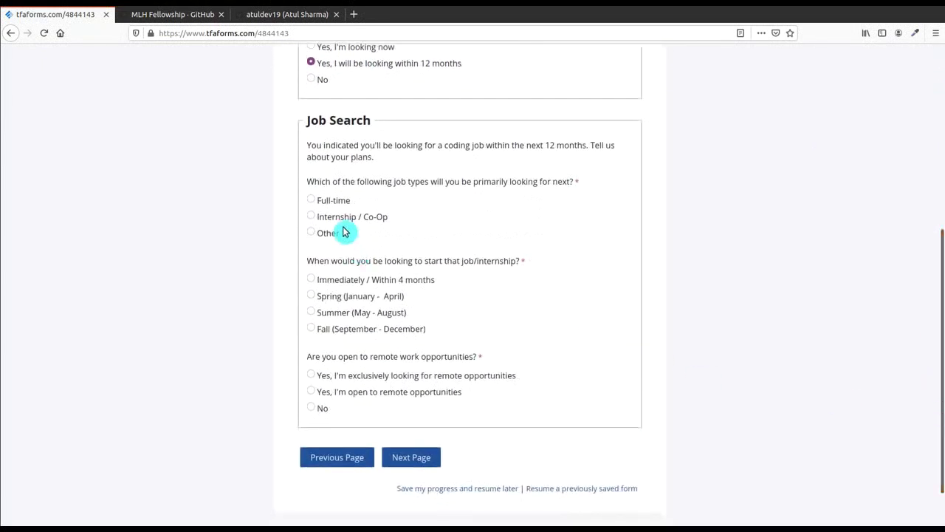
click(311, 215)
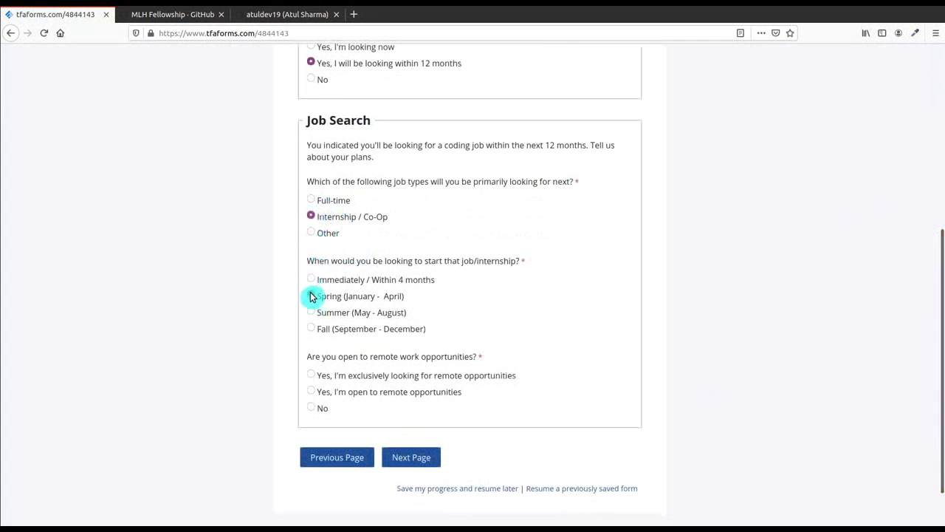
click(311, 296)
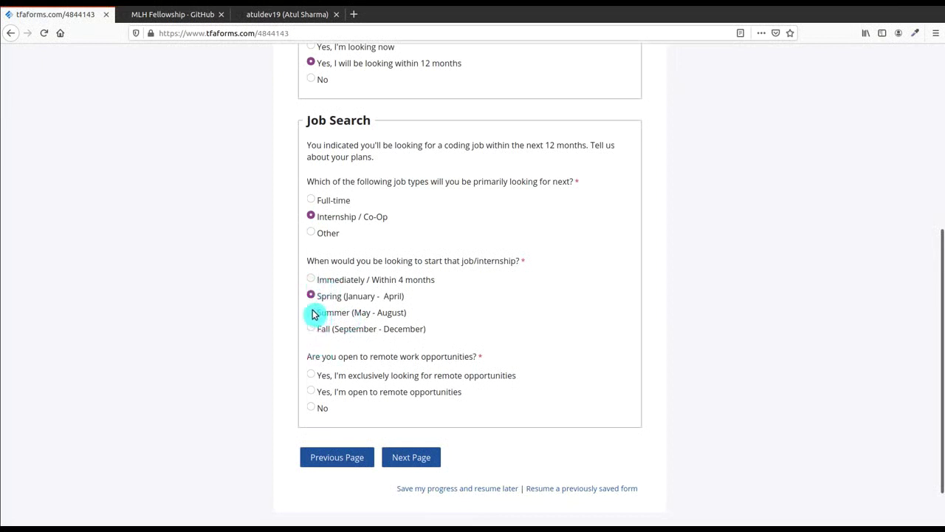
click(312, 312)
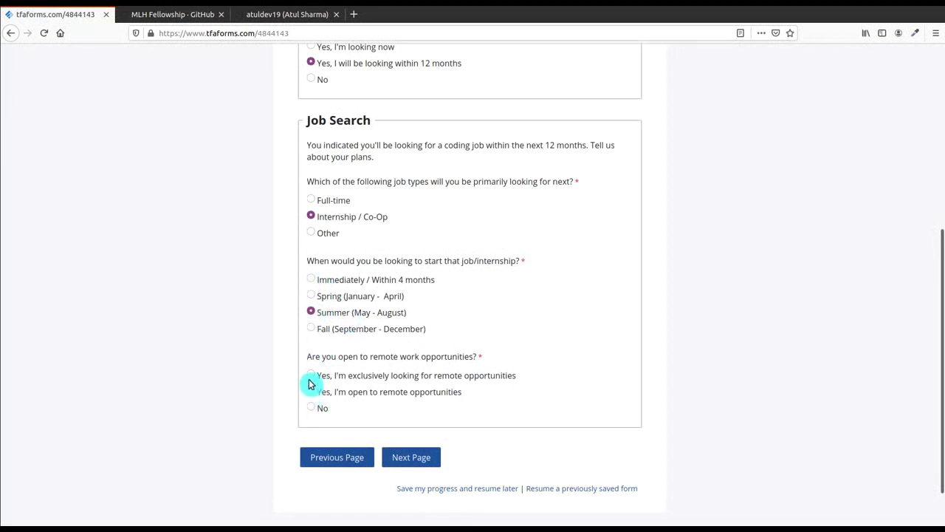
click(311, 378)
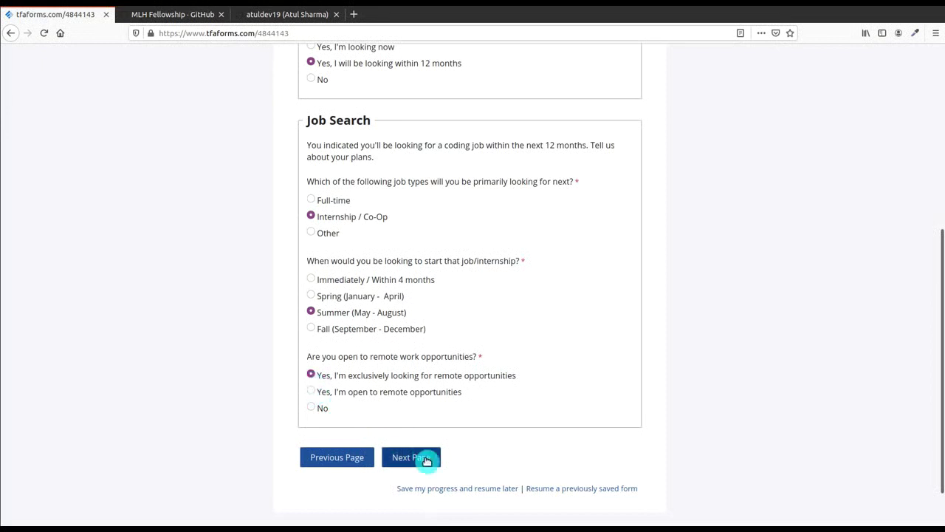
Step: On Developer Experience, check C/C++, iOS (C#/Swift), JavaScript / TypeScript, Python; choose C/C++ as most proficient
click(427, 460)
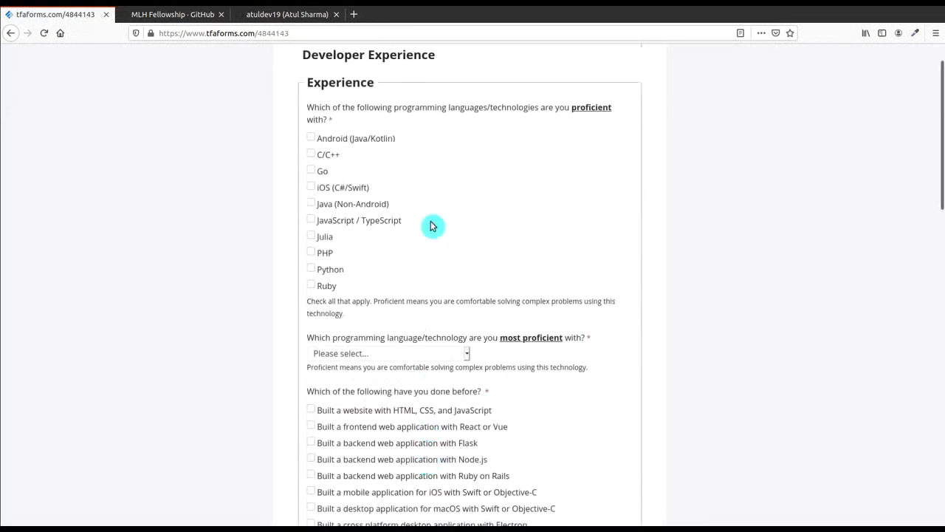
click(311, 155)
click(310, 187)
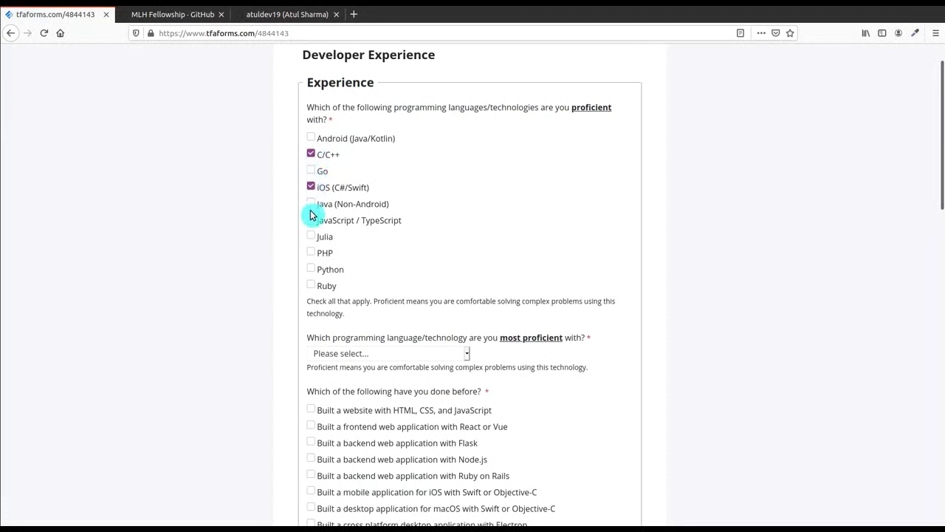
click(311, 219)
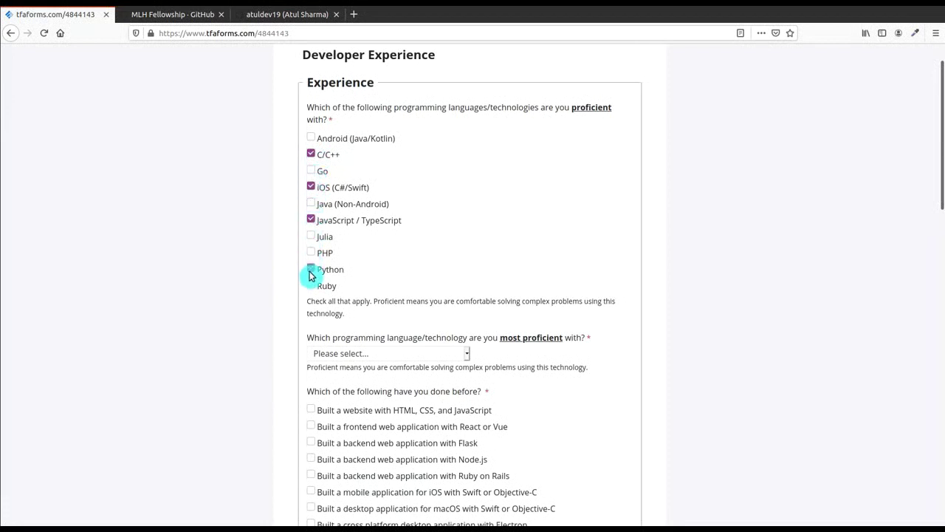
click(310, 270)
click(432, 353)
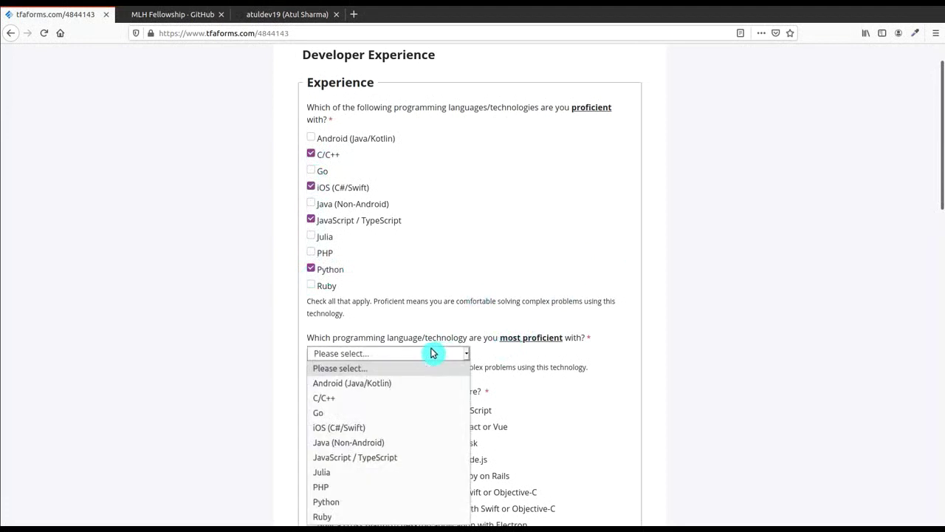
click(406, 397)
drag(942, 190, 941, 258)
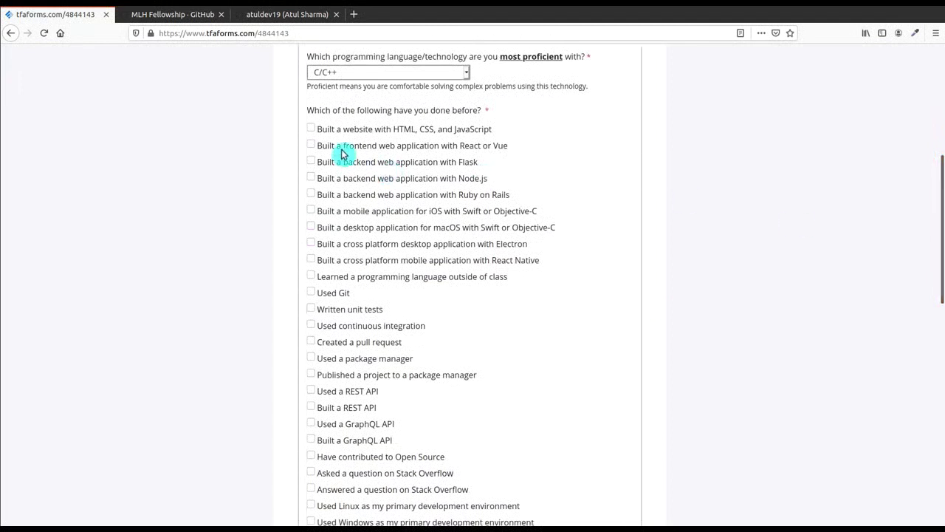
Step: Tick building a website, Git, a pull request, a package manager, a REST API and a Stack Overflow question
click(311, 129)
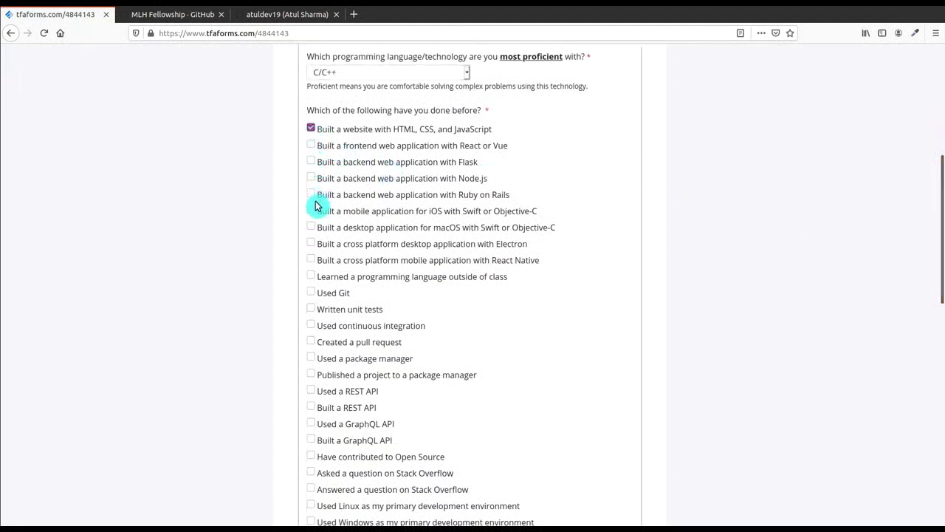
click(311, 293)
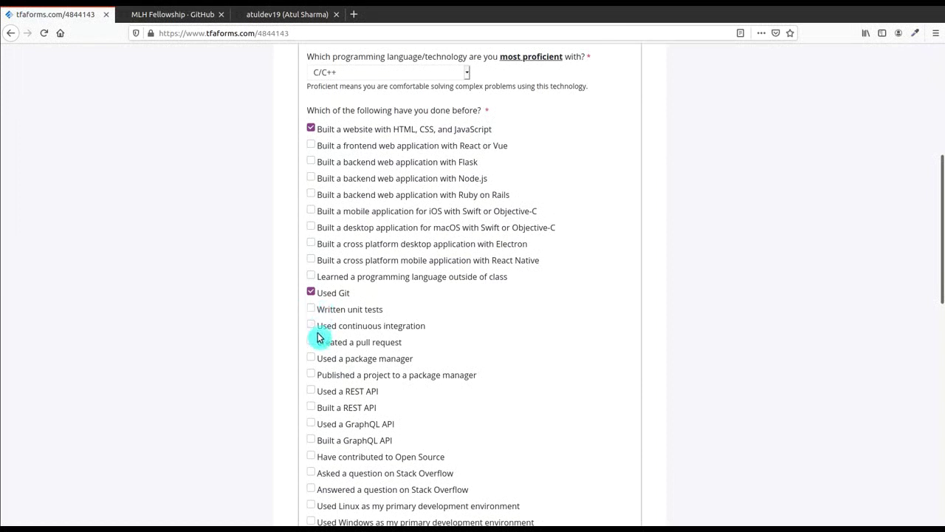
click(310, 342)
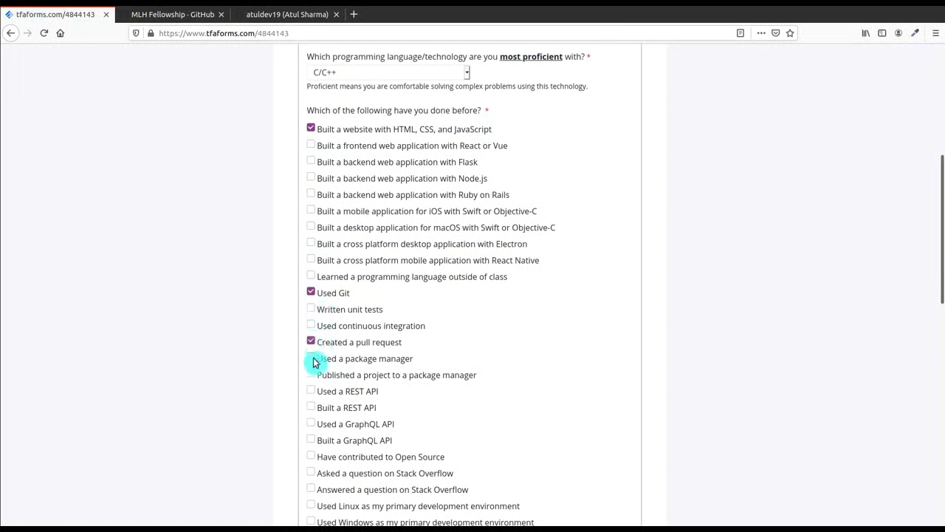
click(311, 359)
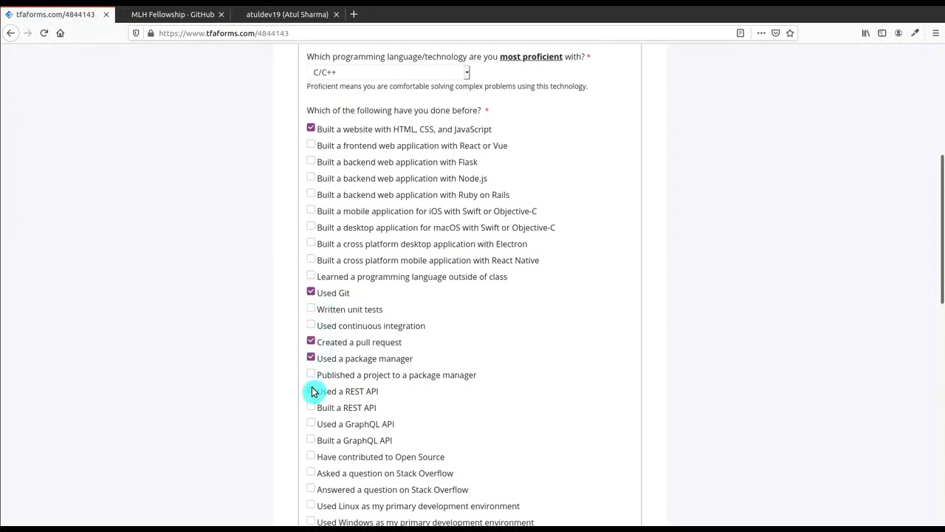
click(311, 392)
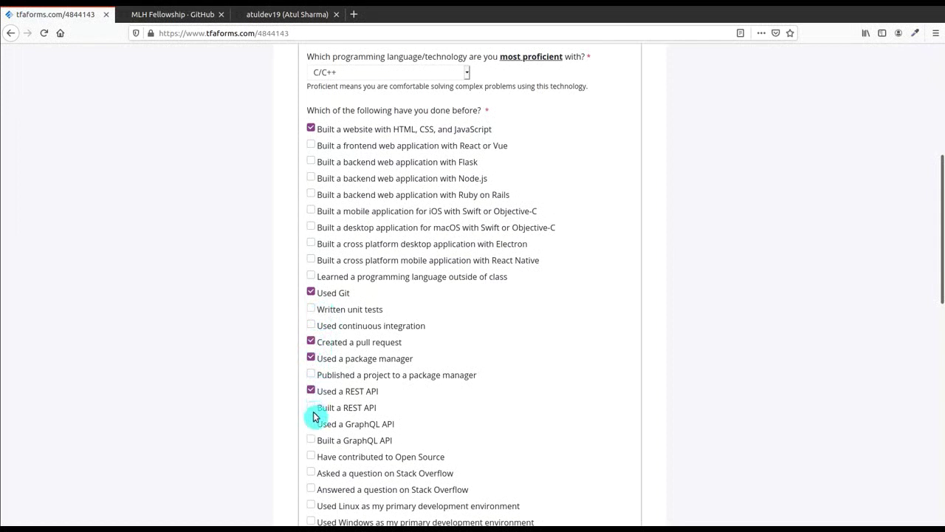
click(311, 477)
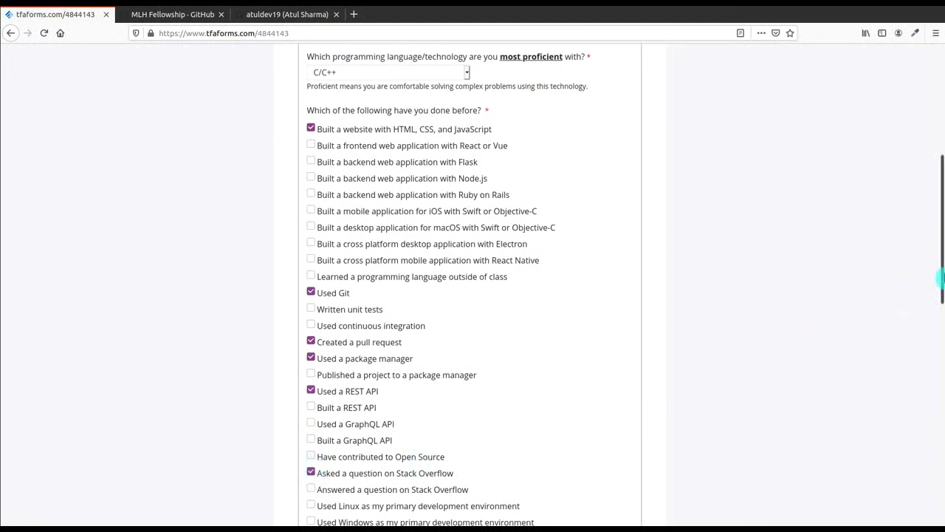
Step: Tick Linux as primary environment, a previous internship, a tech talk and debugging others' code
drag(941, 278, 941, 342)
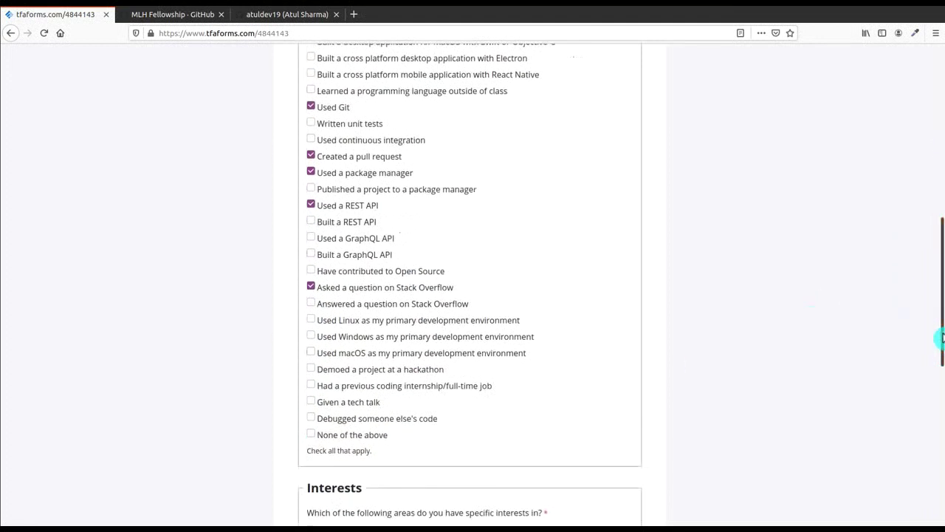
click(311, 324)
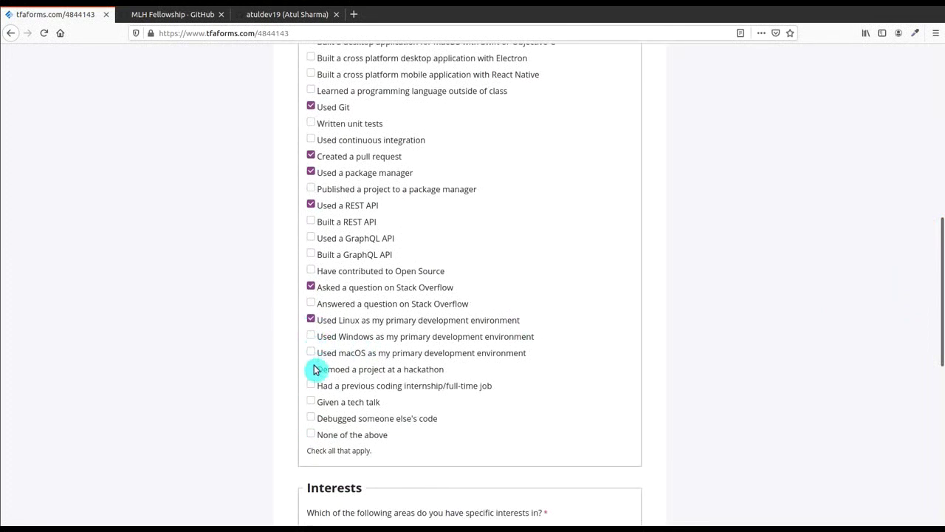
click(313, 386)
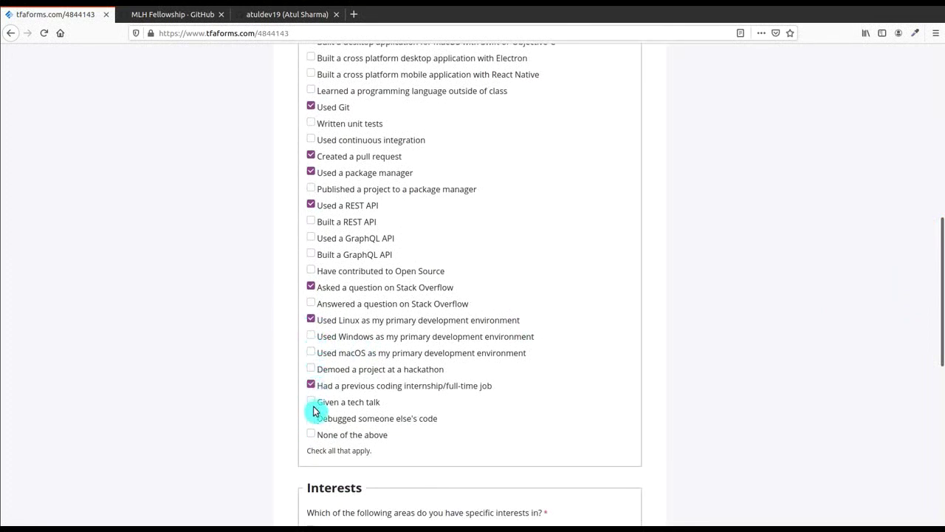
click(312, 403)
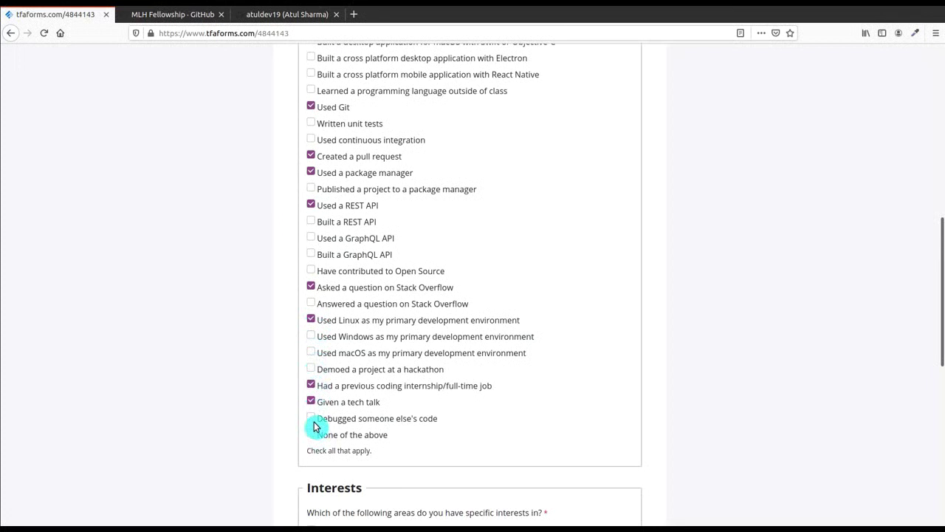
click(312, 418)
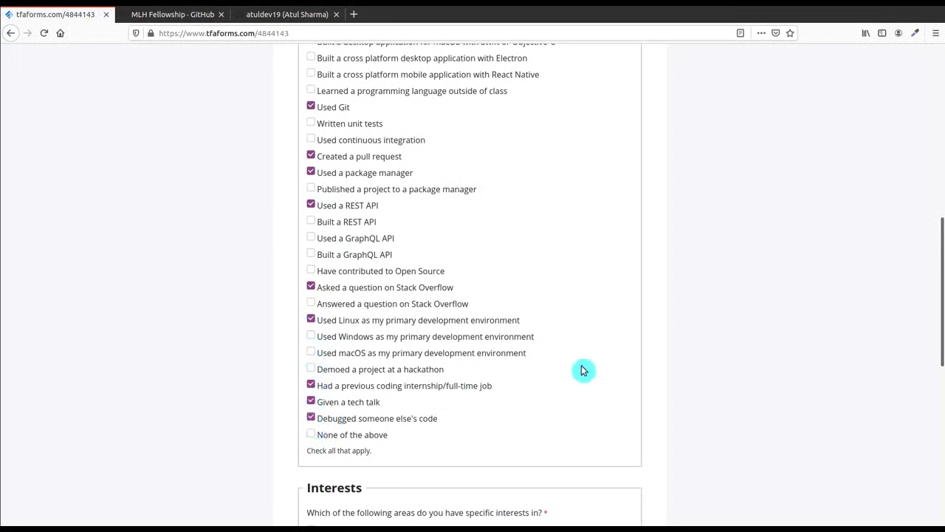
drag(941, 331, 941, 441)
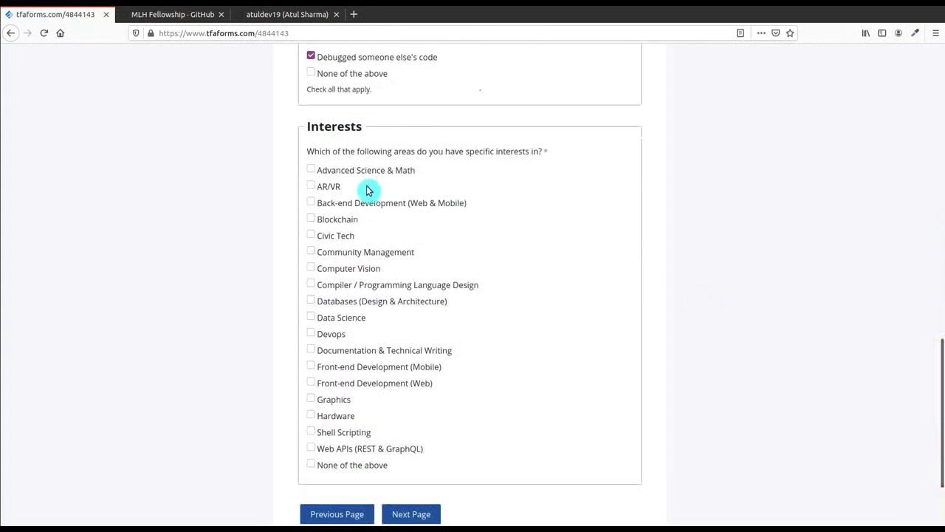
Step: Tick Blockchain, Back-end, Compiler, Databases, Data Science, Devops and Front-end Mobile/Web interests, then continue to Code Sample
click(310, 219)
click(311, 204)
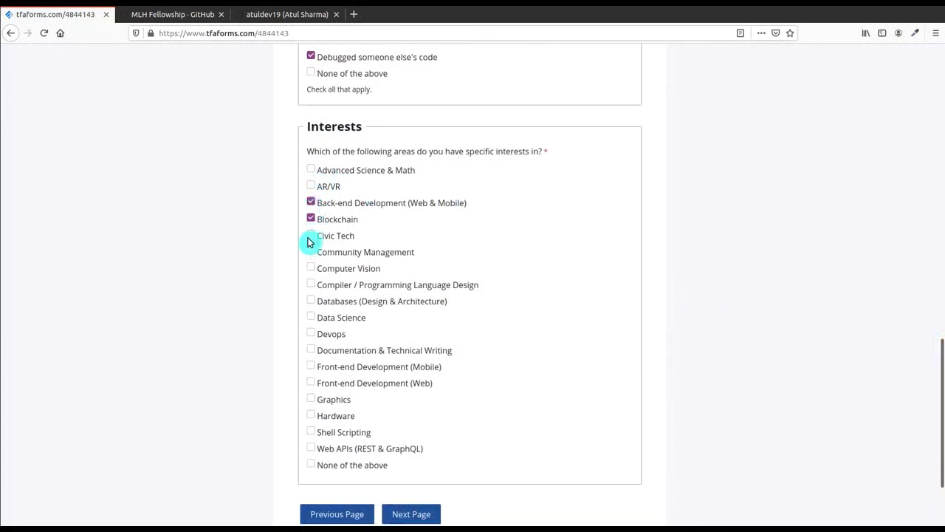
click(311, 283)
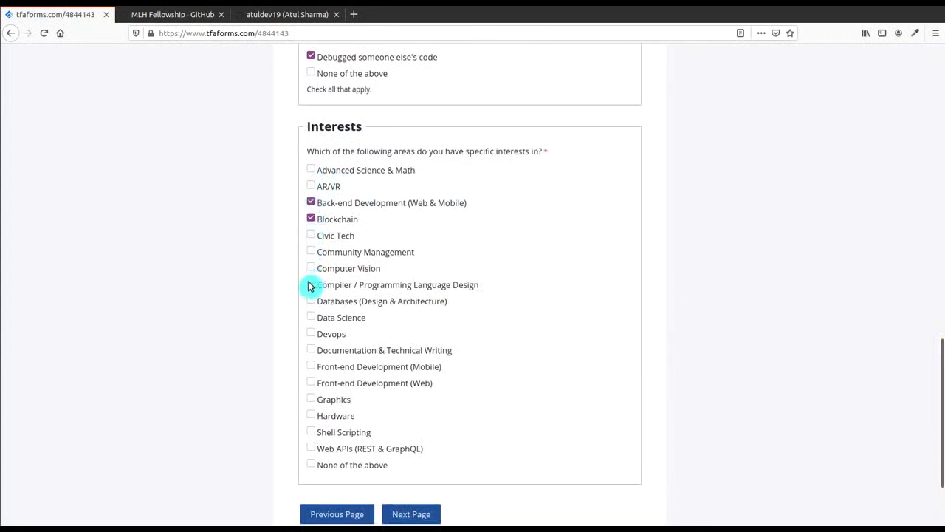
click(311, 303)
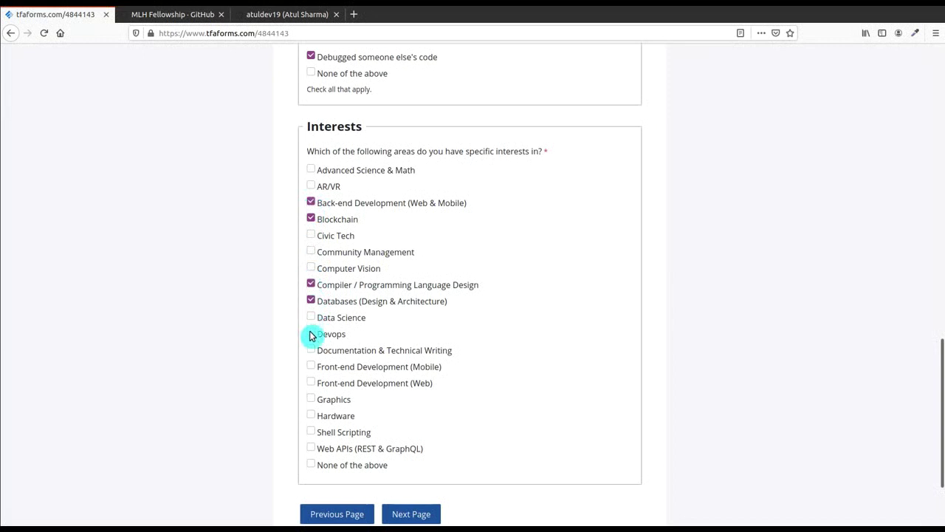
click(311, 318)
click(310, 333)
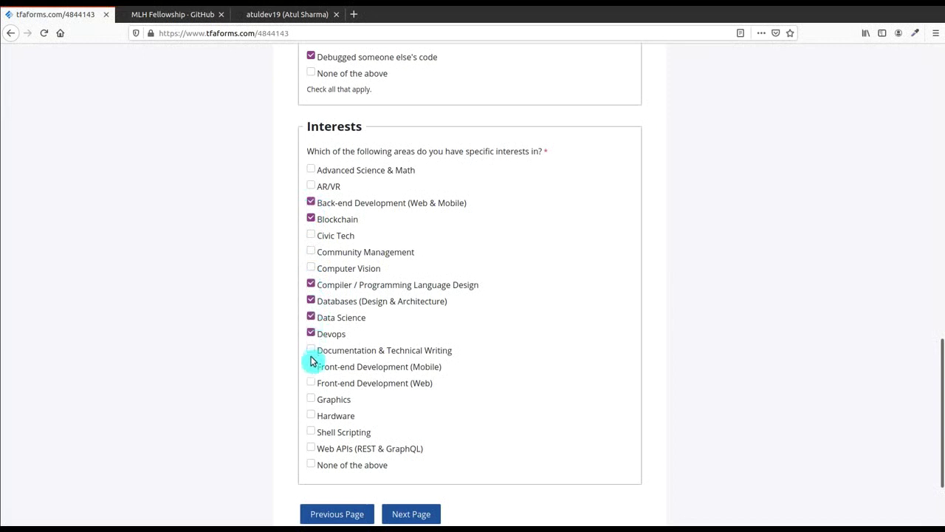
click(311, 367)
click(311, 383)
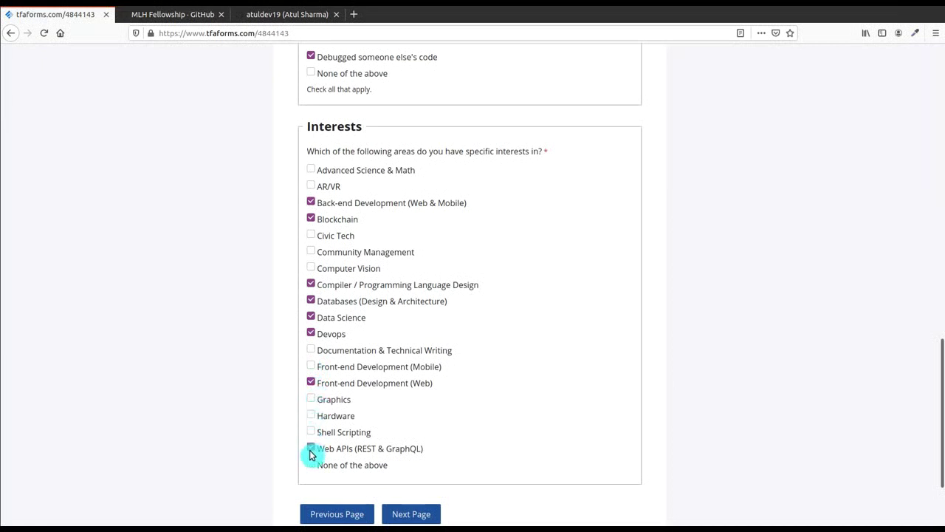
click(413, 515)
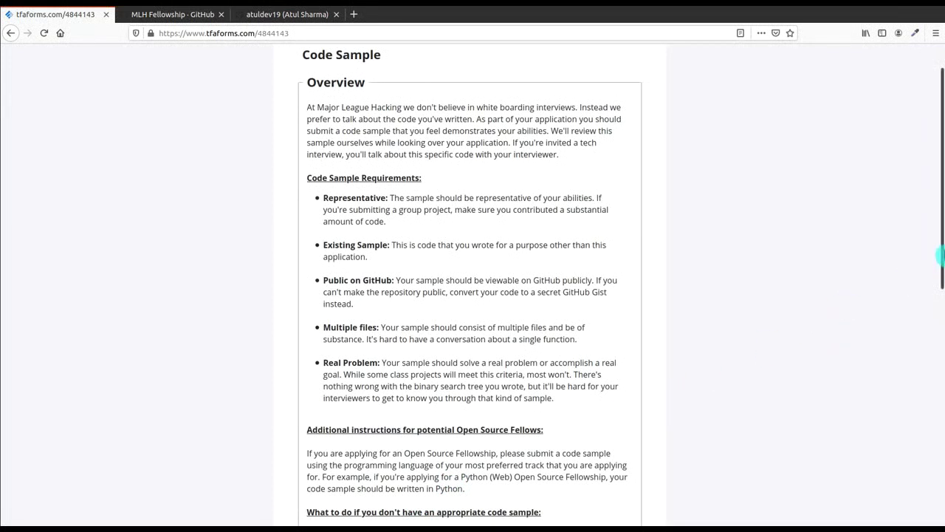
Step: Copy the COVID19-Tracker-App repository address from the GitHub tab
drag(941, 244, 942, 432)
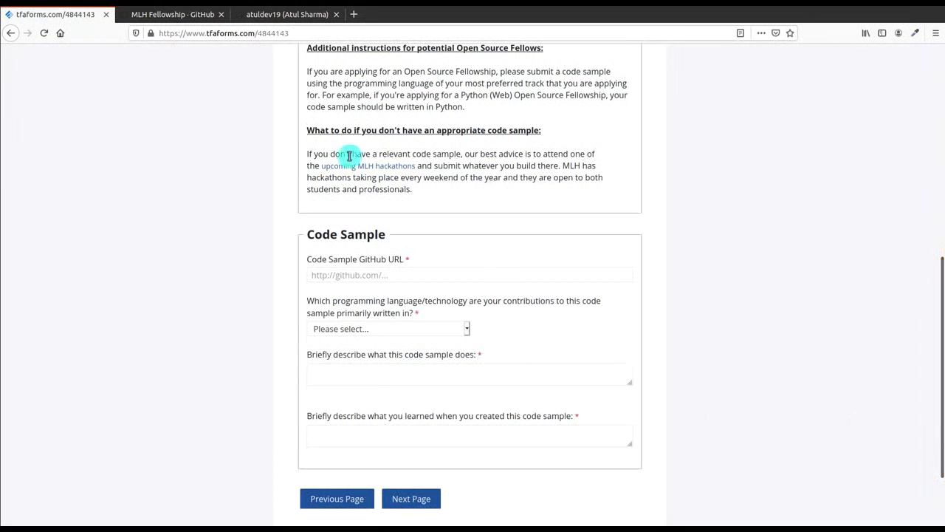
click(308, 14)
click(343, 171)
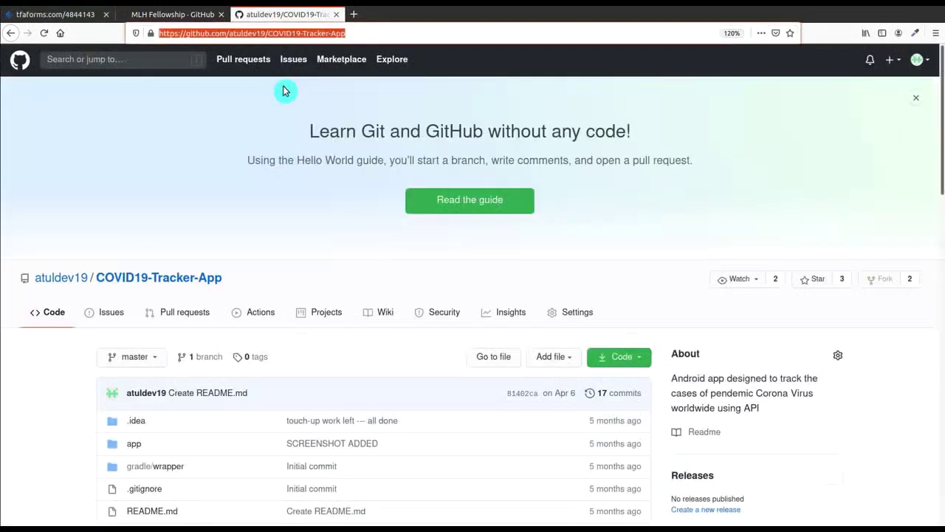
right_click(285, 35)
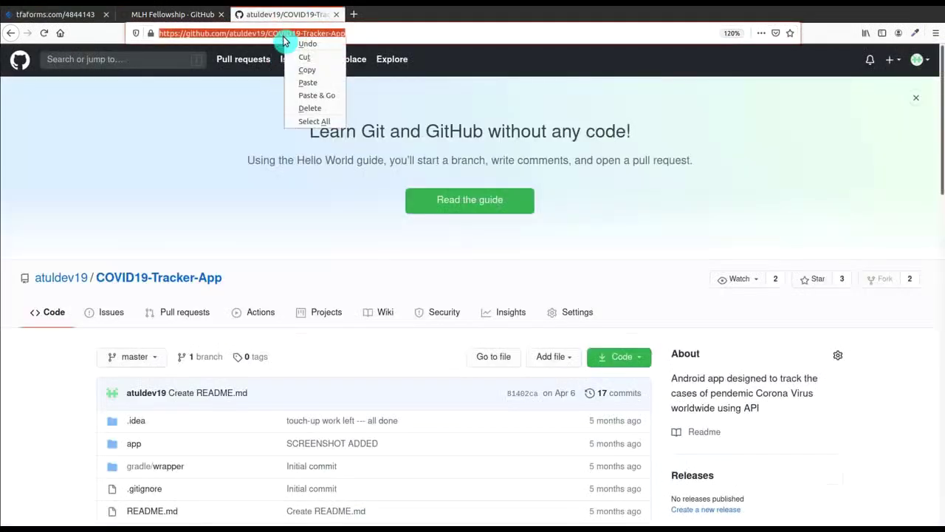
click(304, 70)
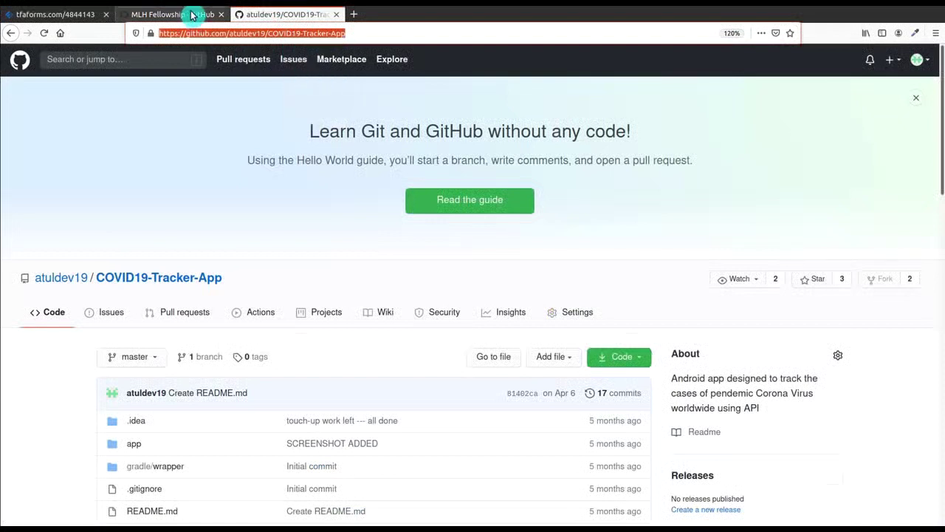
Step: Paste the repository address as the Code Sample GitHub URL and choose Android (Java/Kotlin)
click(85, 18)
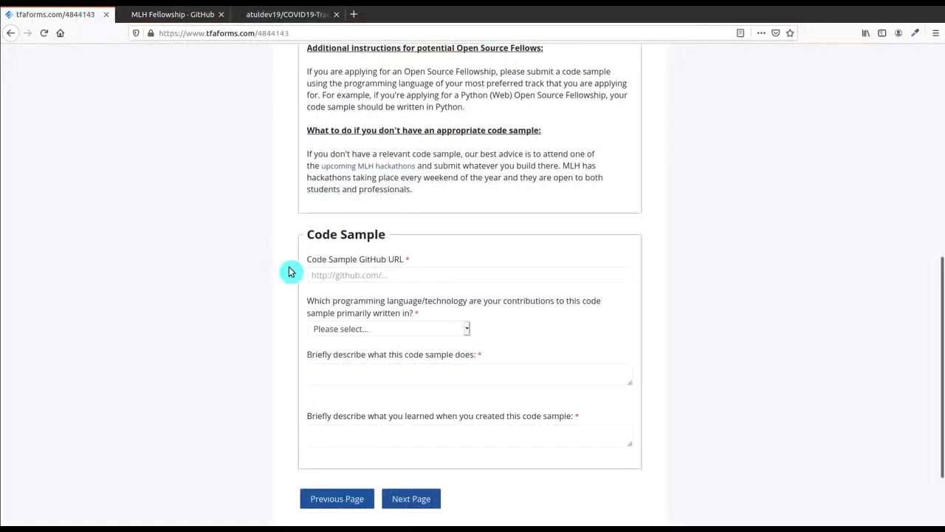
click(348, 275)
key(ctrl+v)
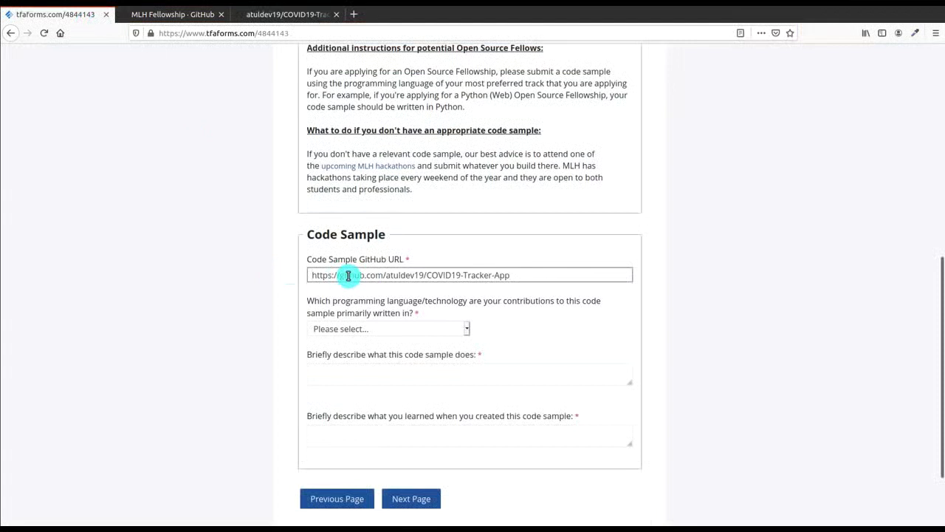
click(357, 329)
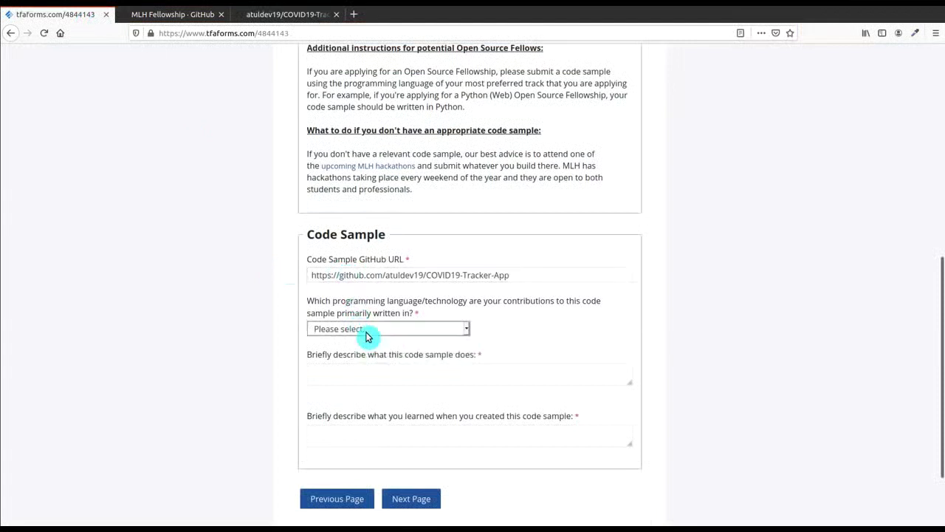
click(365, 333)
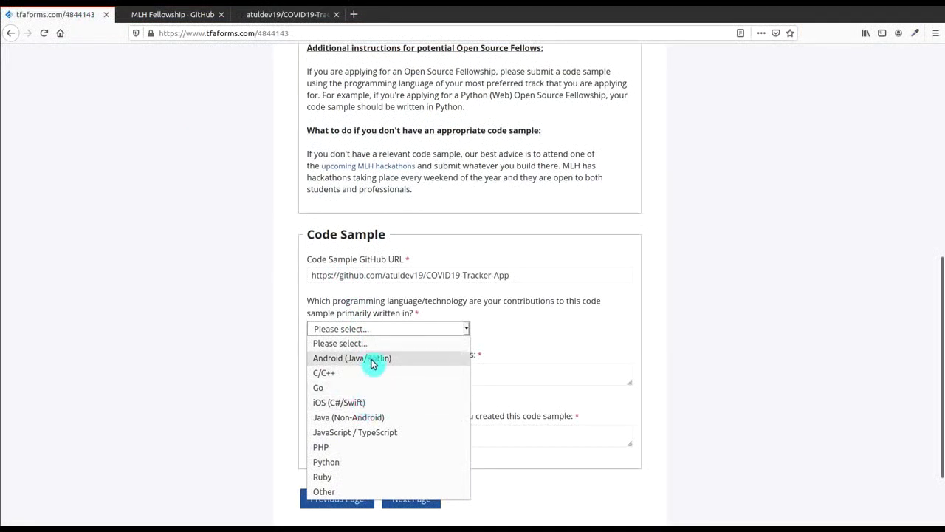
click(373, 359)
Step: Describe the sample as 'It tracks the stats of Covid cases' and learnings as 'REST API usage within Android Studio'
click(379, 374)
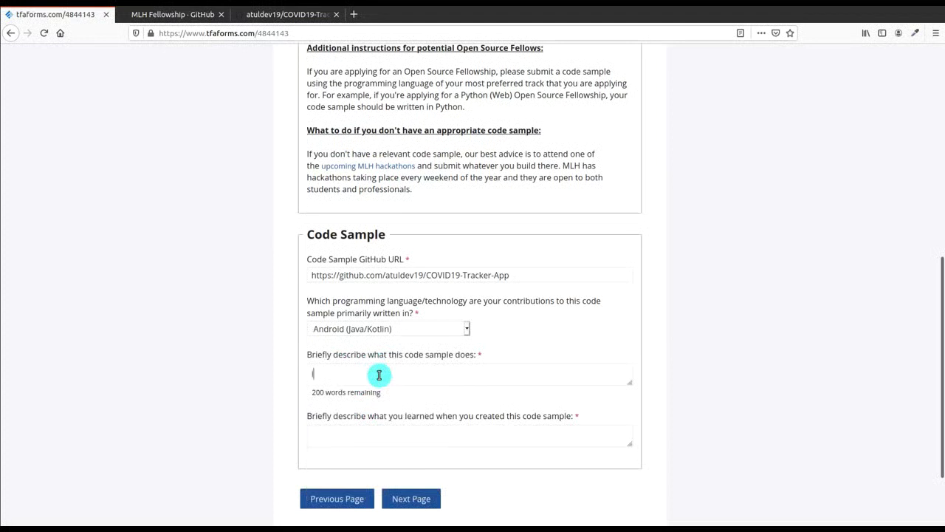
text(It tracks the stats of Co)
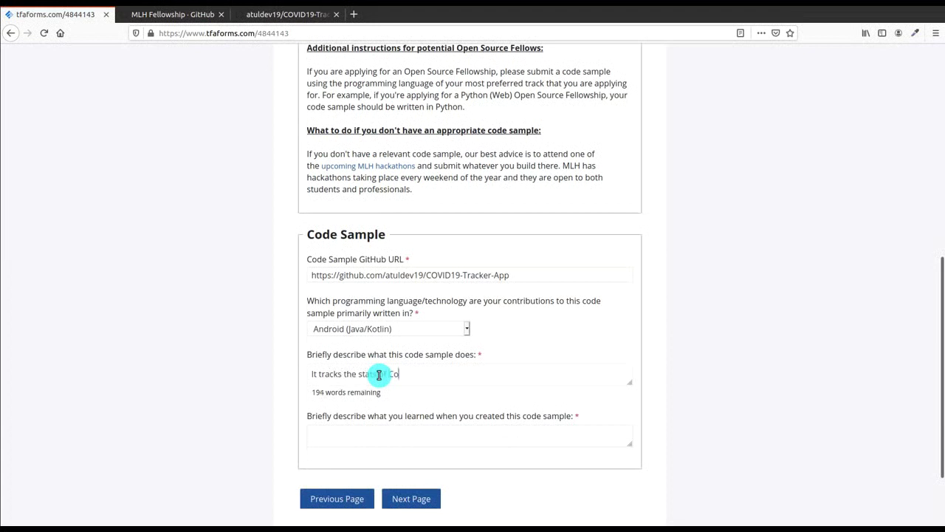
text(vid cases.)
click(354, 440)
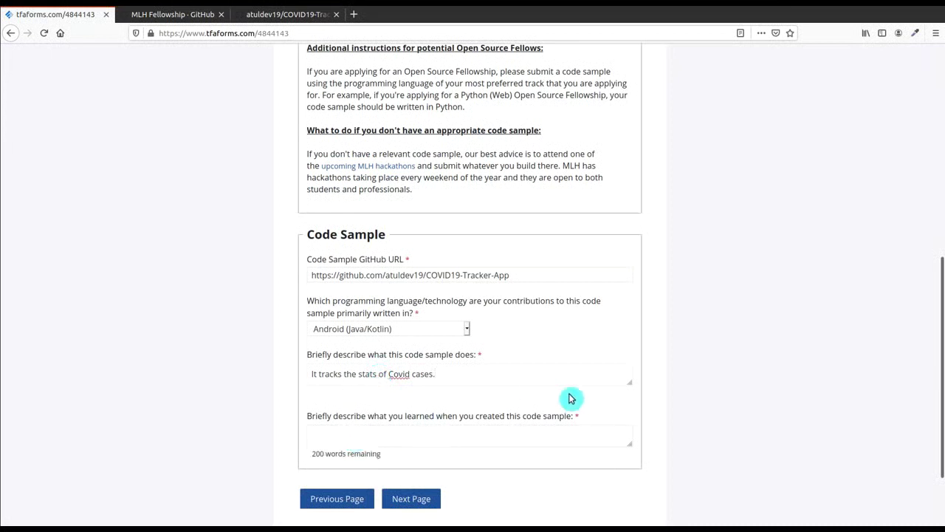
text(REST)
text( AP)
key(BackSpace)
text(PI usage within )
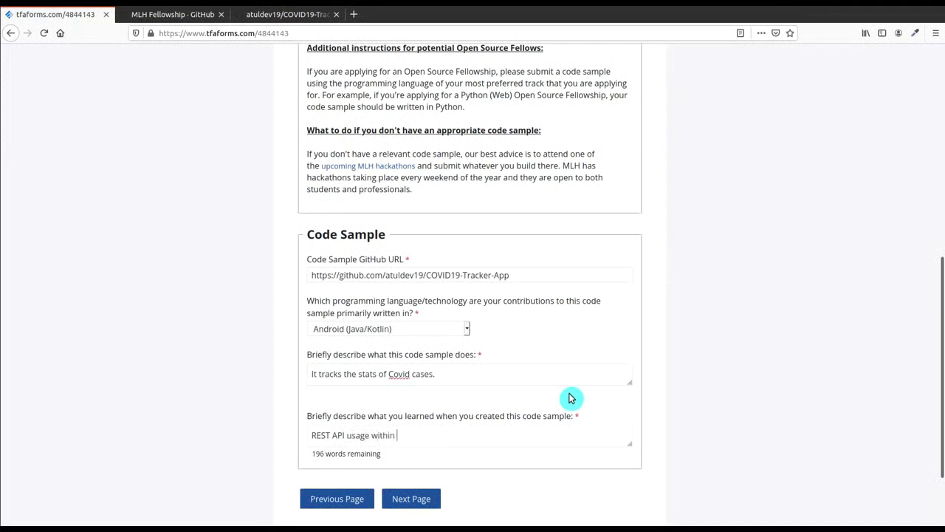
text(Android Studio)
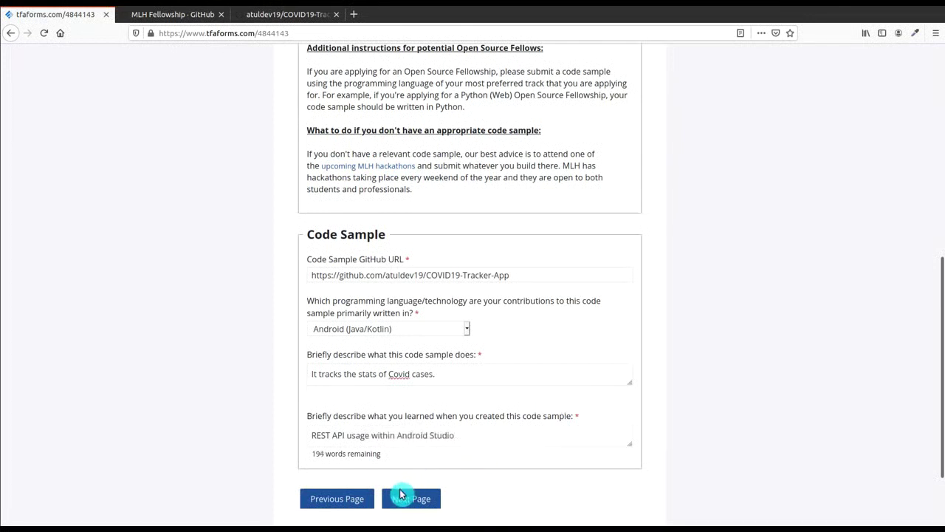
Step: On Short Essay Questions, answer why be a fellow: wanting to contribute to open source
click(402, 503)
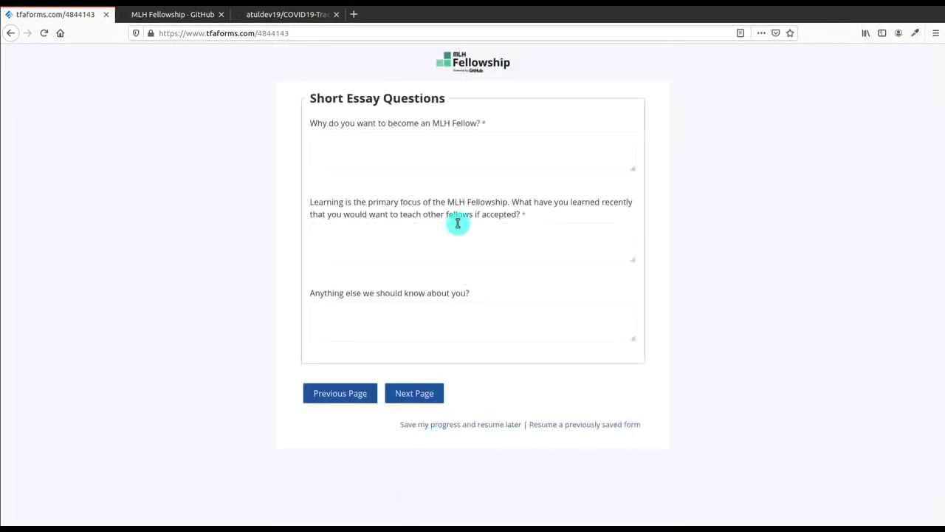
click(469, 155)
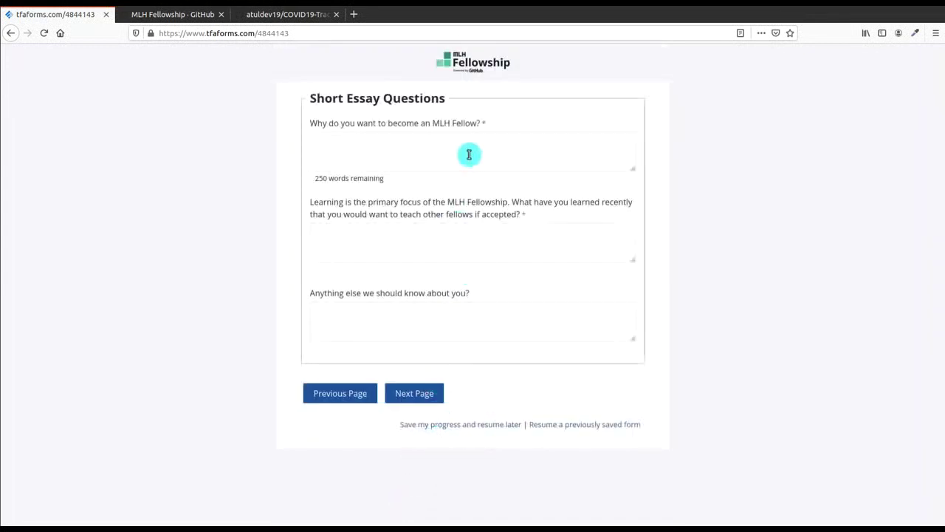
text(I'm)
key(BackSpace)
key(BackSpace)
text(want to contribute to open source.)
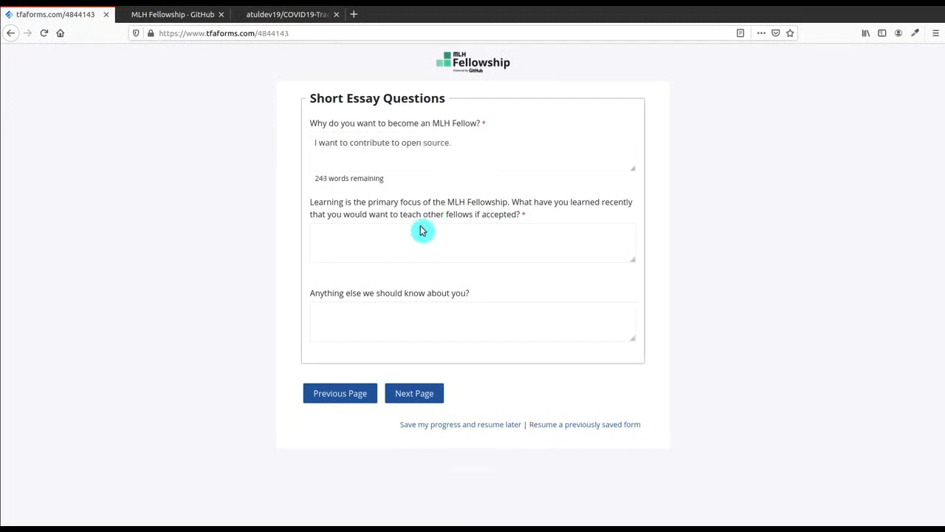
Step: Answer the teaching question about web apps integration with machine learning and sharing knowledge with fellows
click(398, 252)
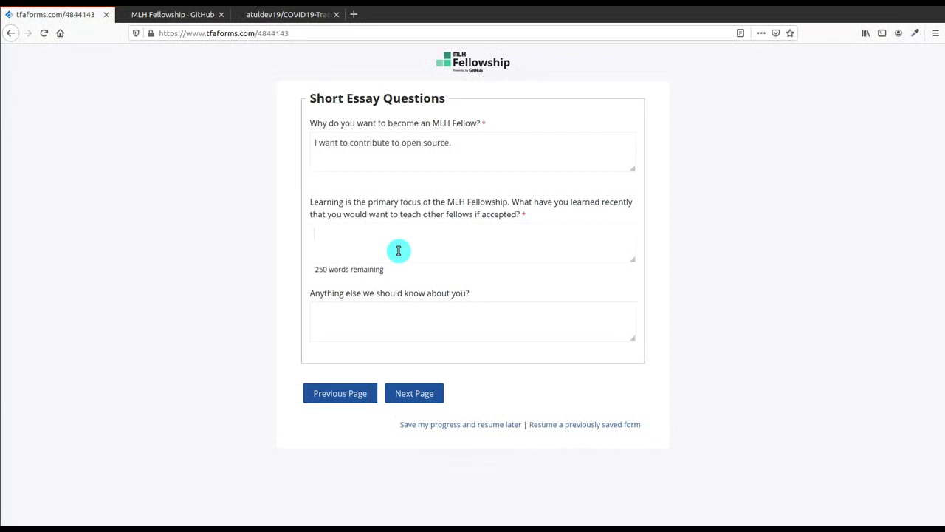
text(I've learned web apps)
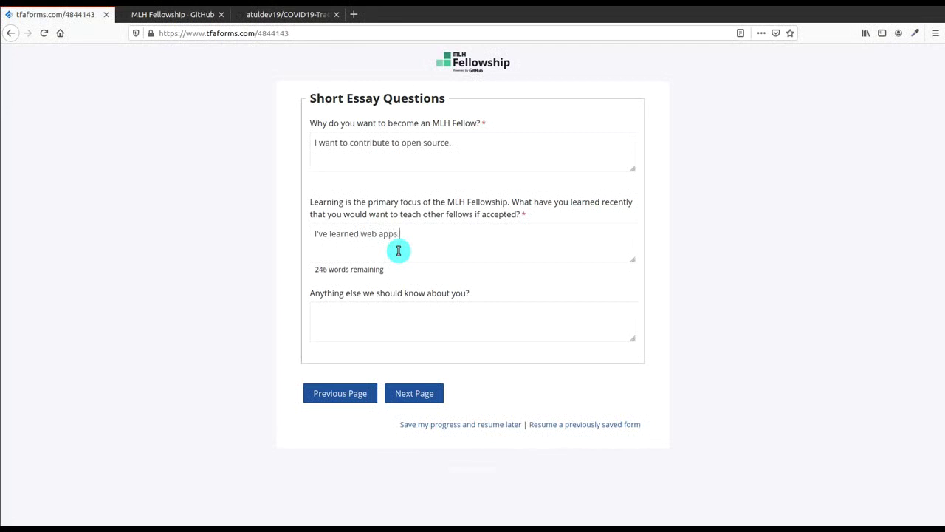
text( integration with machine lea)
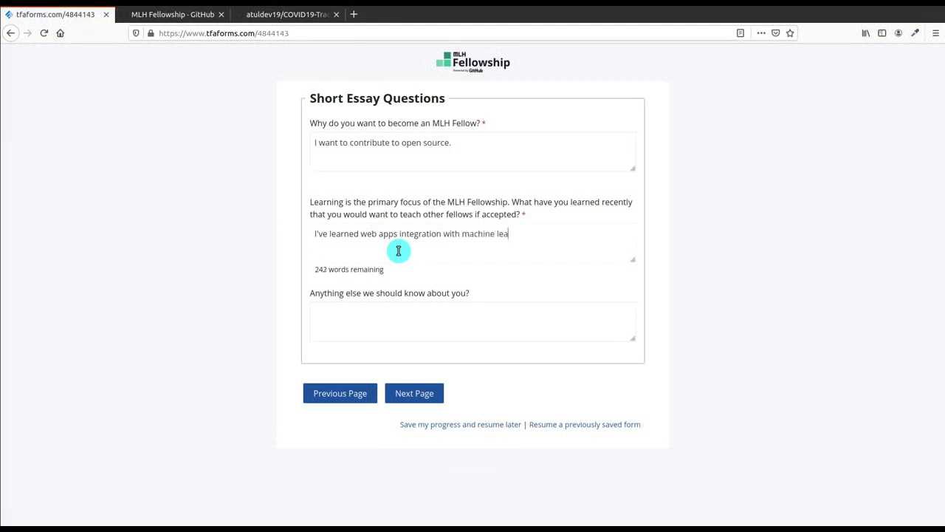
text(rning and I'd love to teache)
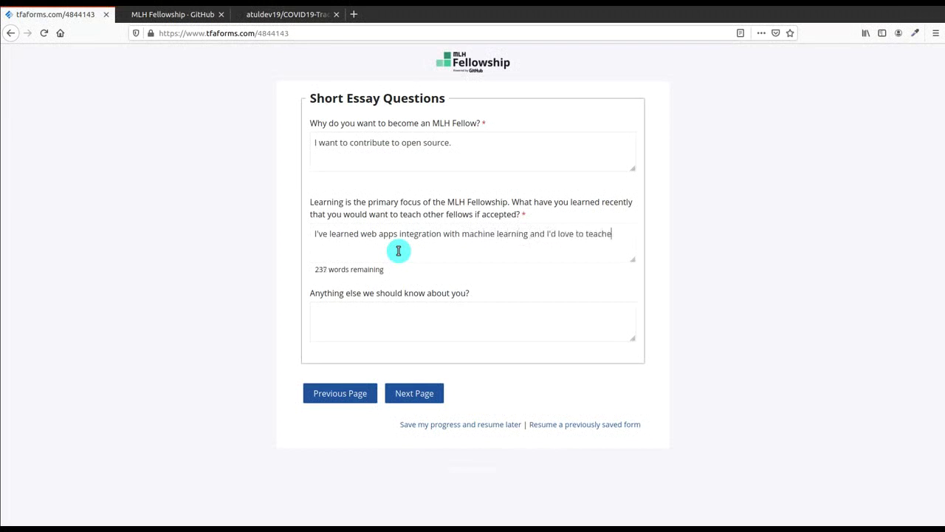
key(BackSpace)
key(BackSpace)
key(BackSpace)
key(BackSpace)
key(BackSpace)
key(BackSpace)
text(share my knowledge with)
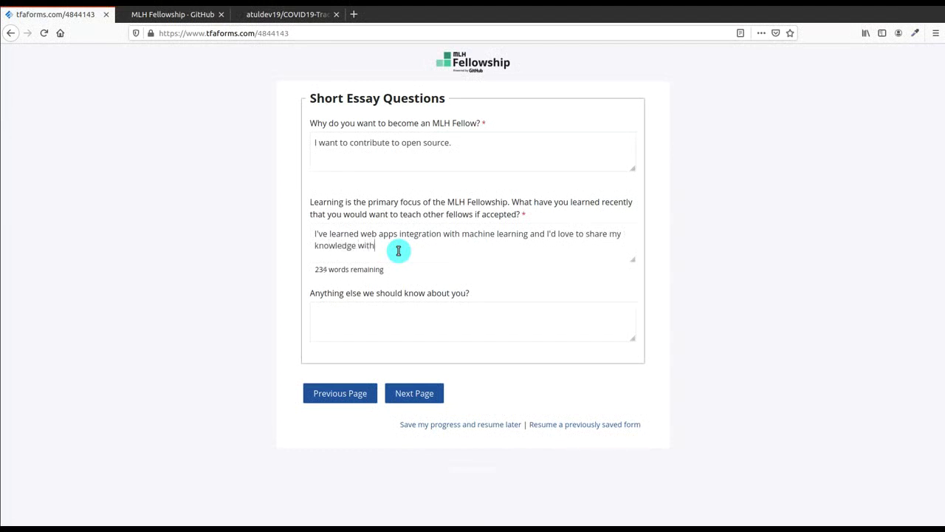
text( other fellos)
Step: On Optional Questions, answer Unsure about the stipend and participating with or without it
click(407, 393)
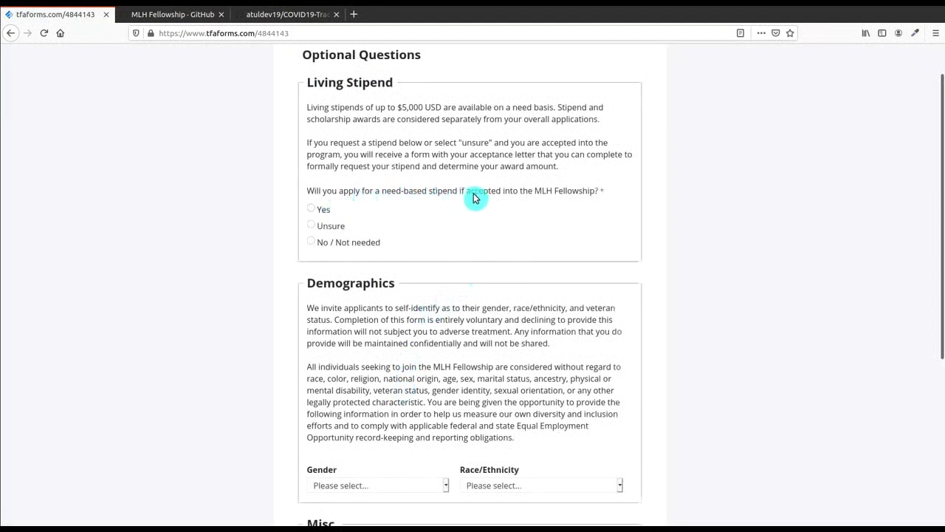
click(314, 228)
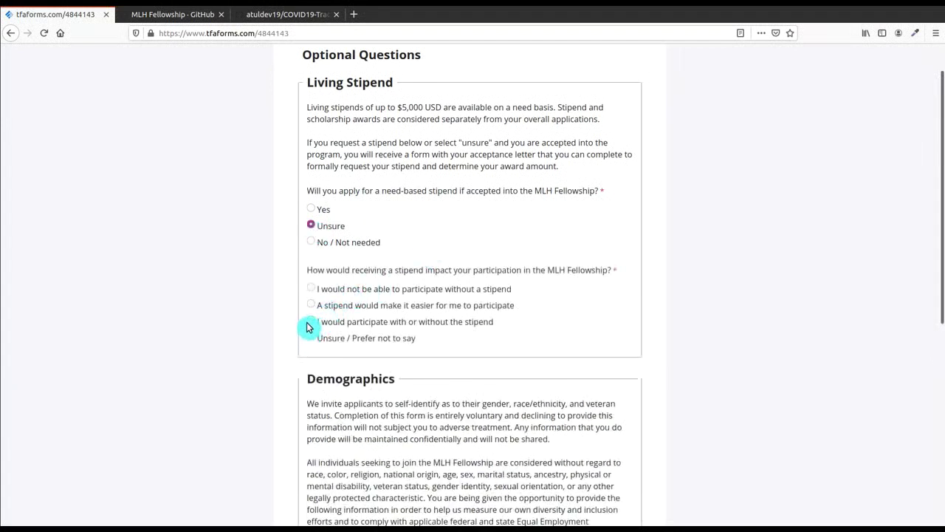
click(310, 324)
Step: Set gender to Male, race/ethnicity to Indian, and heard-about answer to 'Google'
drag(941, 188, 940, 363)
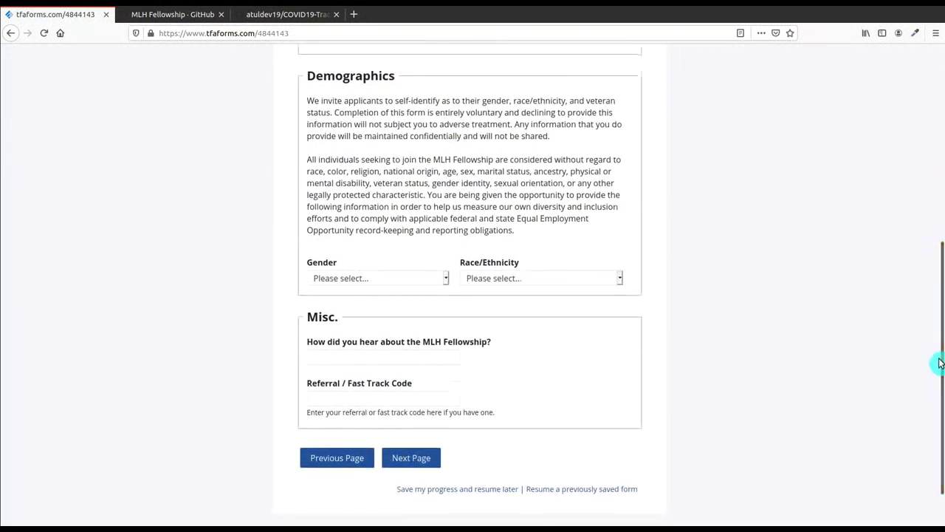
click(365, 277)
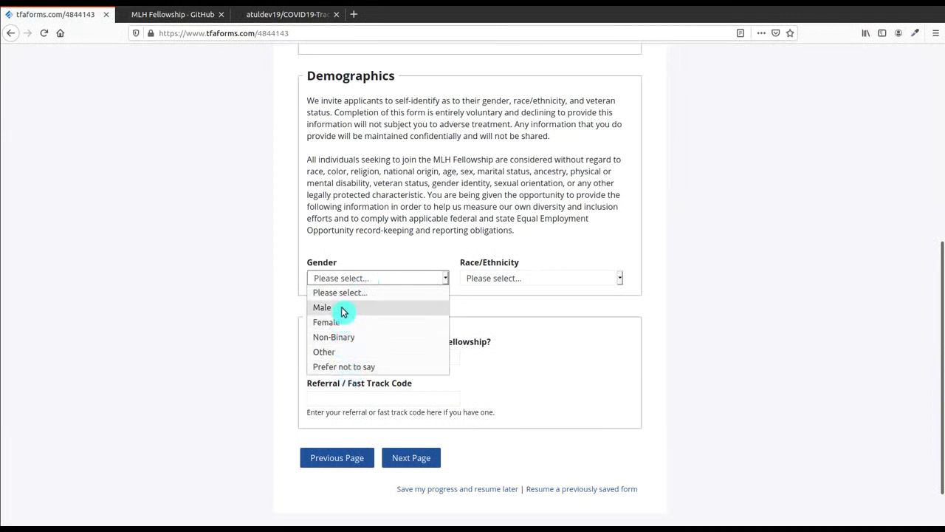
click(342, 312)
click(561, 279)
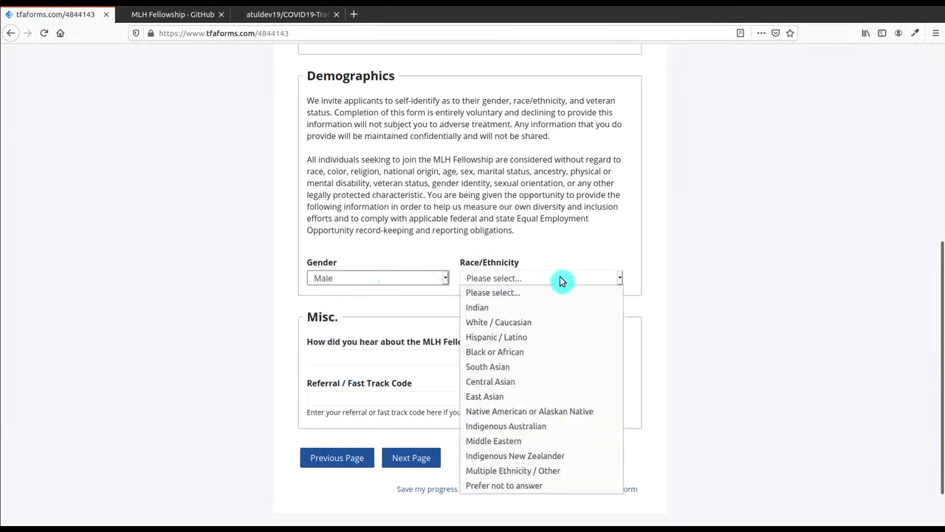
click(532, 310)
click(368, 360)
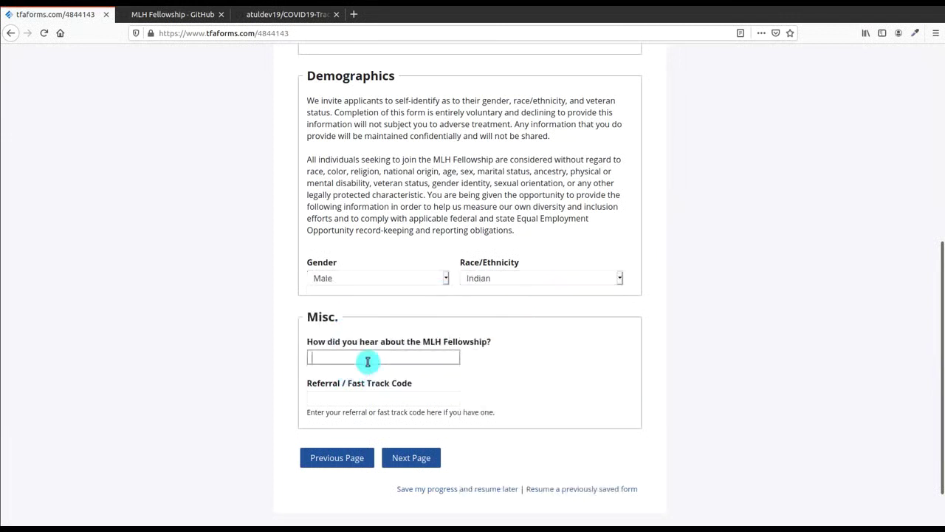
text(Google Sea)
key(BackSpace)
key(BackSpace)
key(BackSpace)
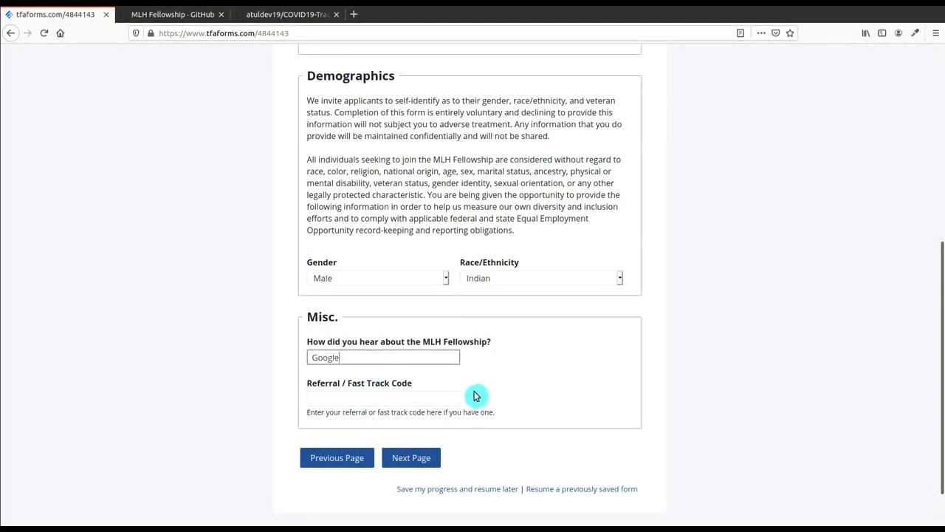
Step: On the payment page, set the country of residence to India
click(421, 460)
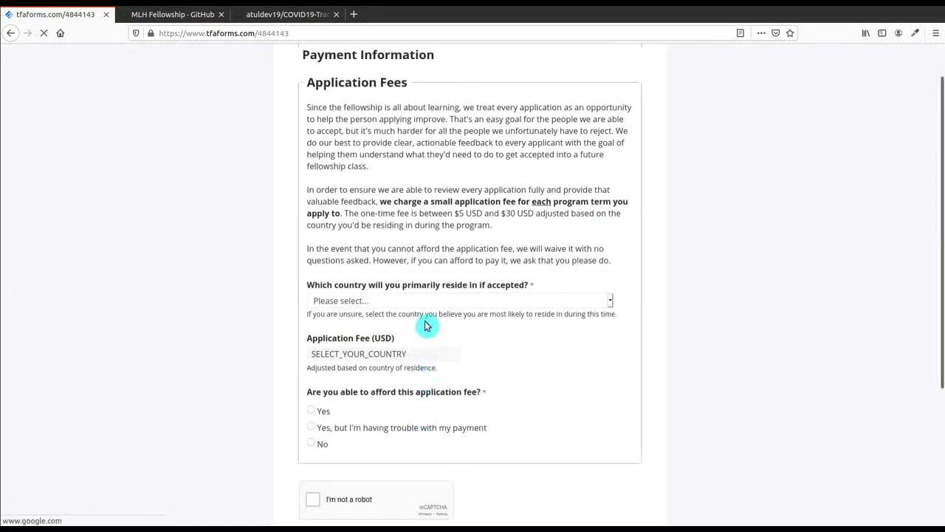
scroll(533, 310, down, 3)
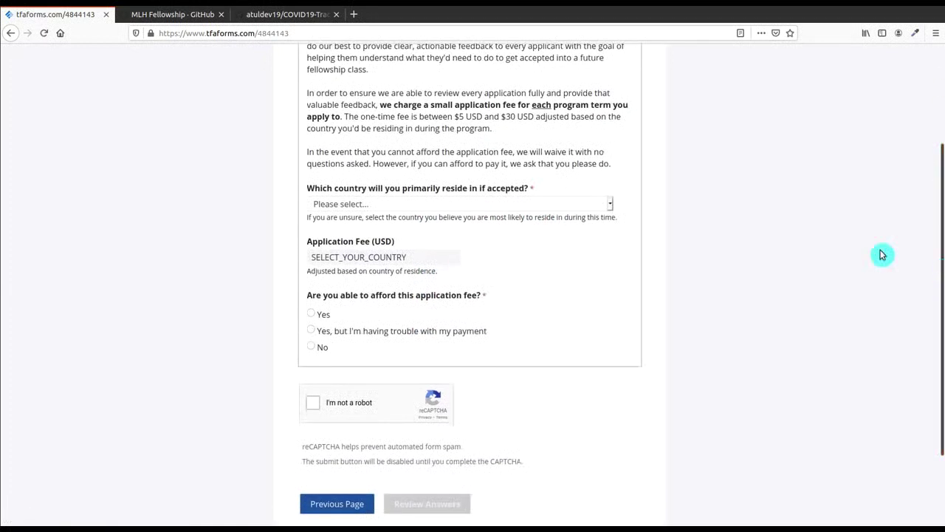
click(540, 205)
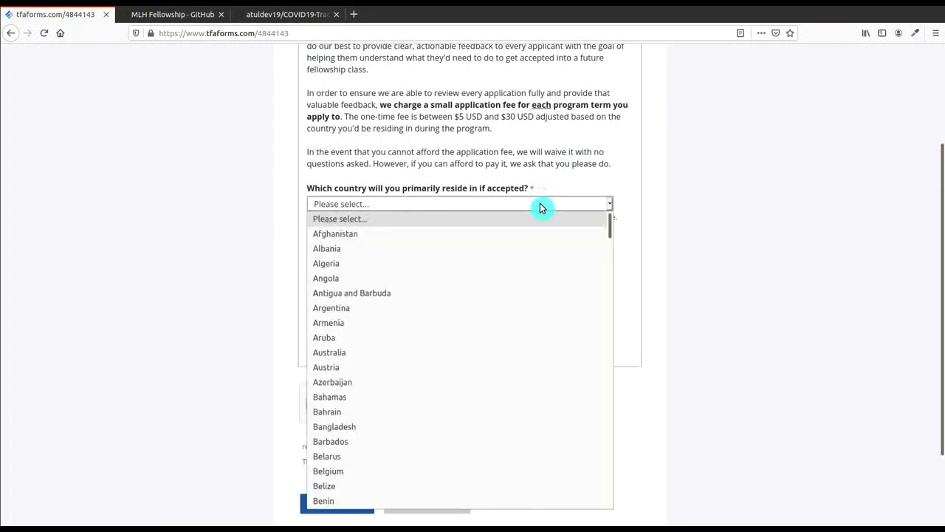
text(India)
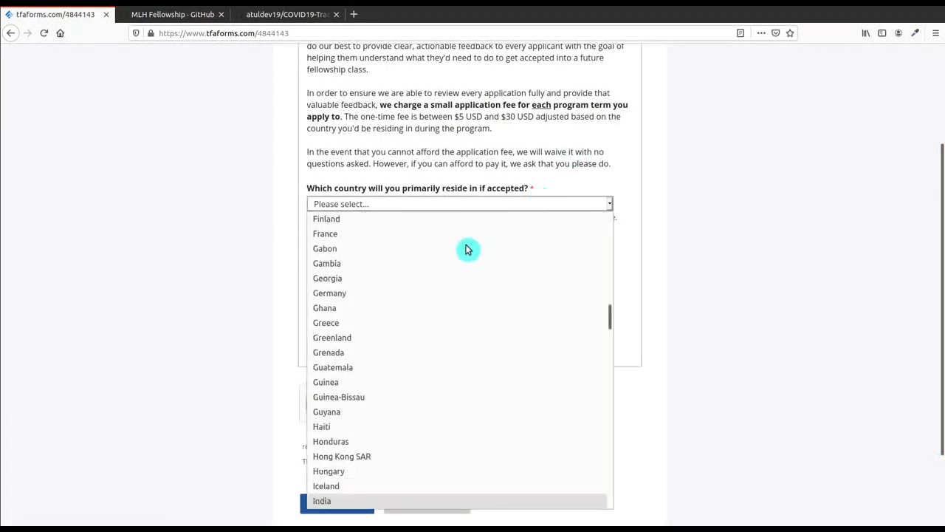
key(Return)
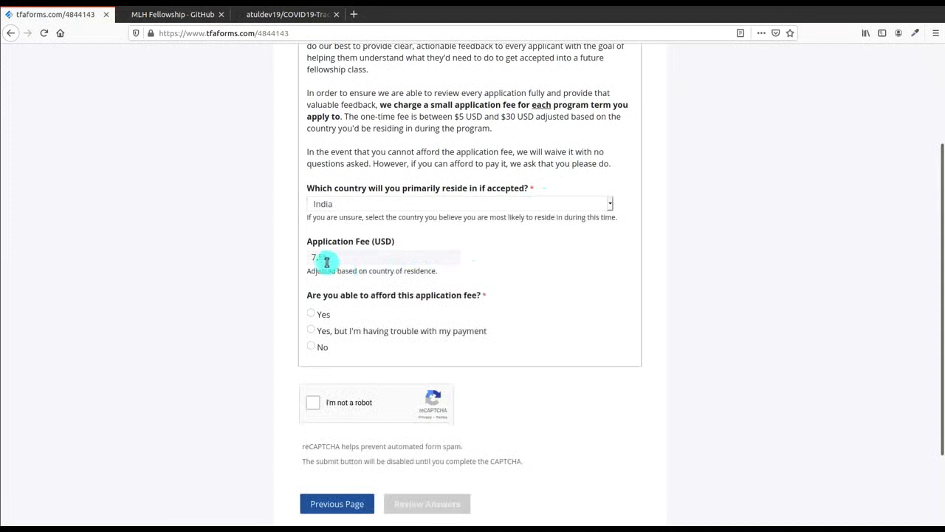
Step: Answer No to both fee questions after reviewing the 7.50 application fee
drag(310, 255, 347, 261)
click(355, 268)
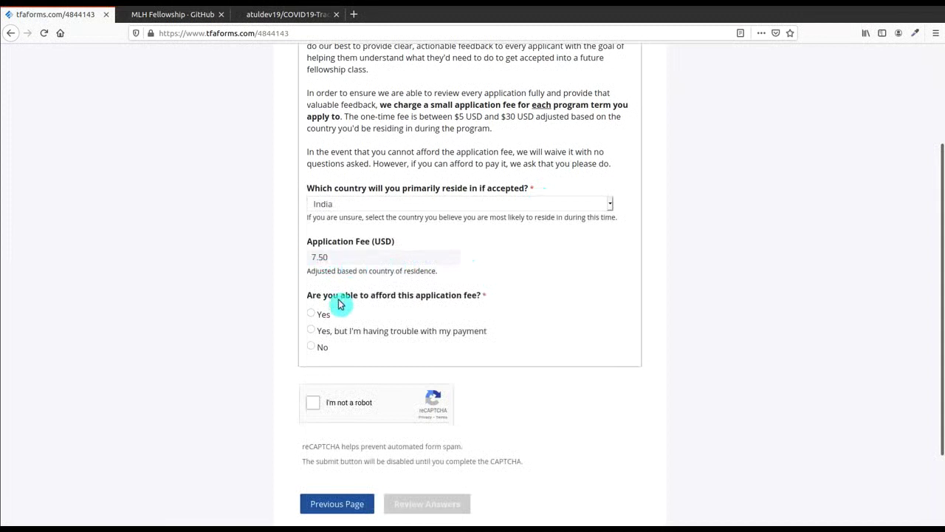
triple_click(463, 296)
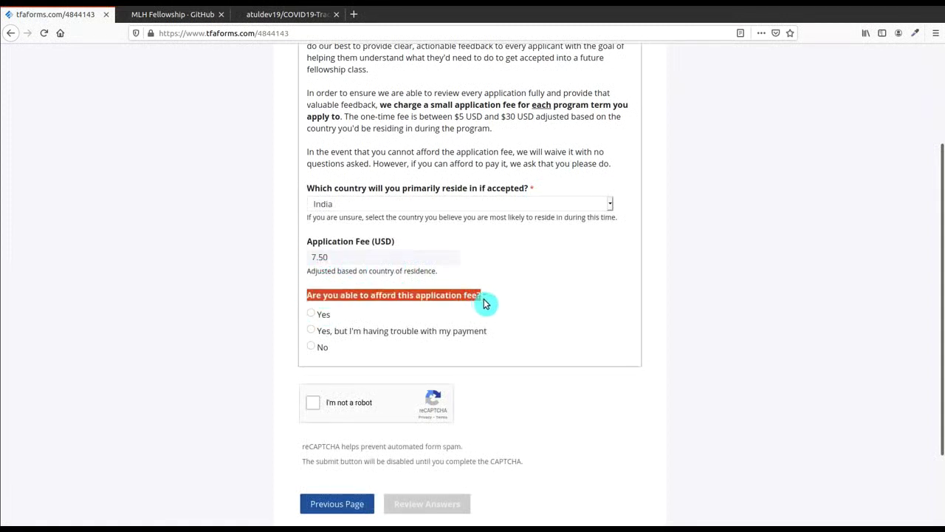
click(487, 305)
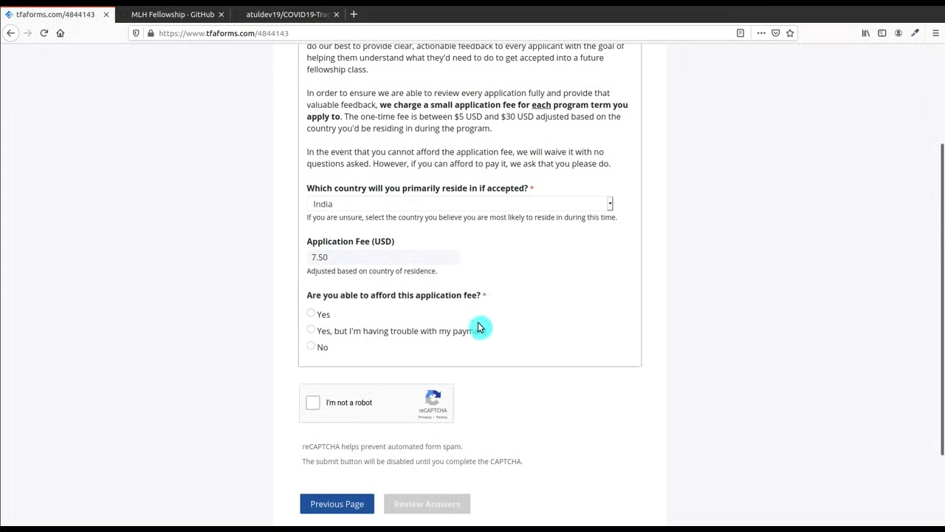
click(311, 347)
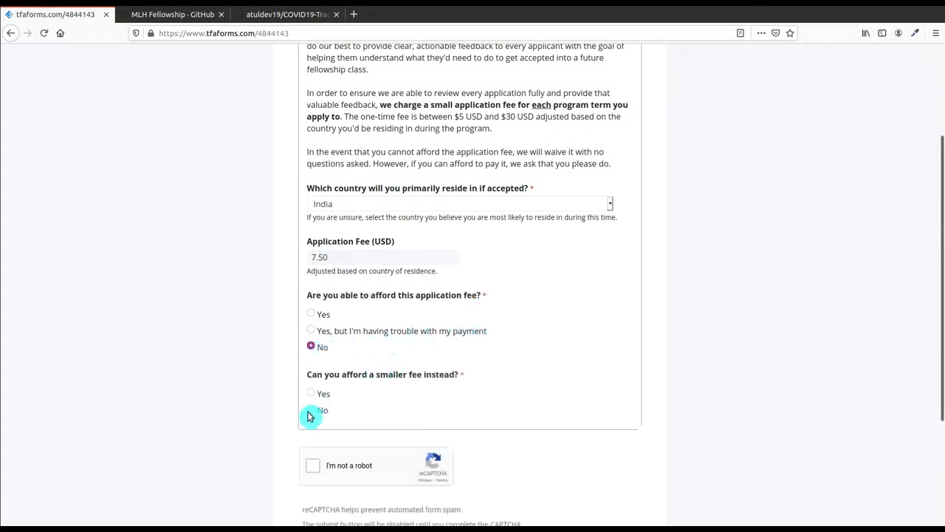
click(310, 411)
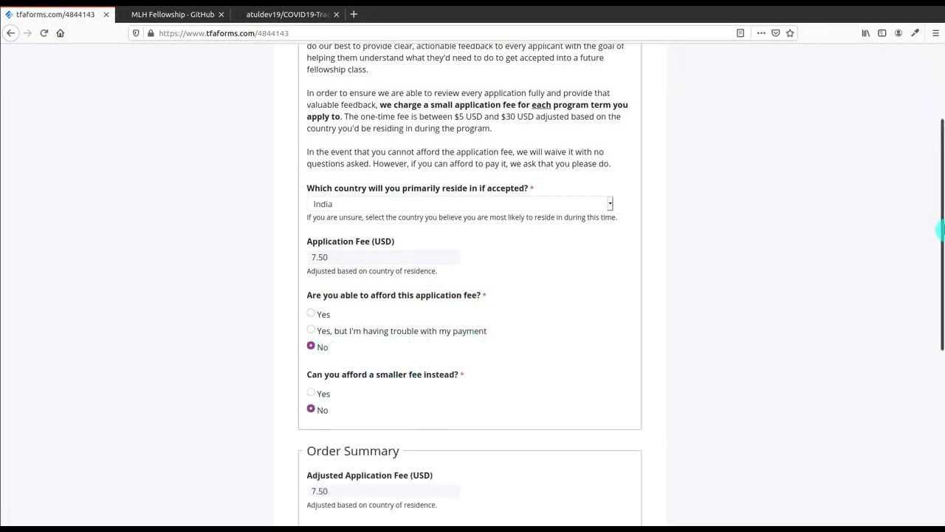
Step: Confirm the Order Summary shows a 0.00 total due
scroll(939, 319, down, 3)
drag(939, 319, 940, 373)
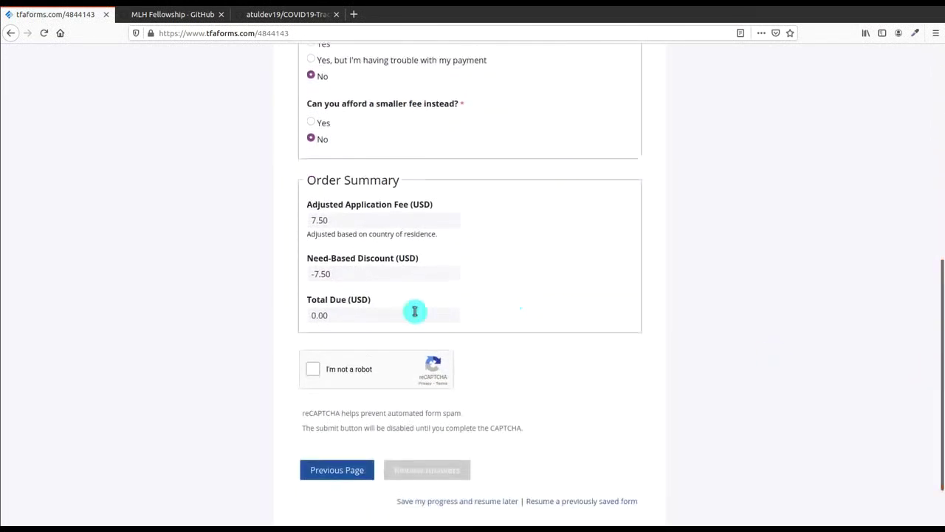
drag(305, 302, 383, 304)
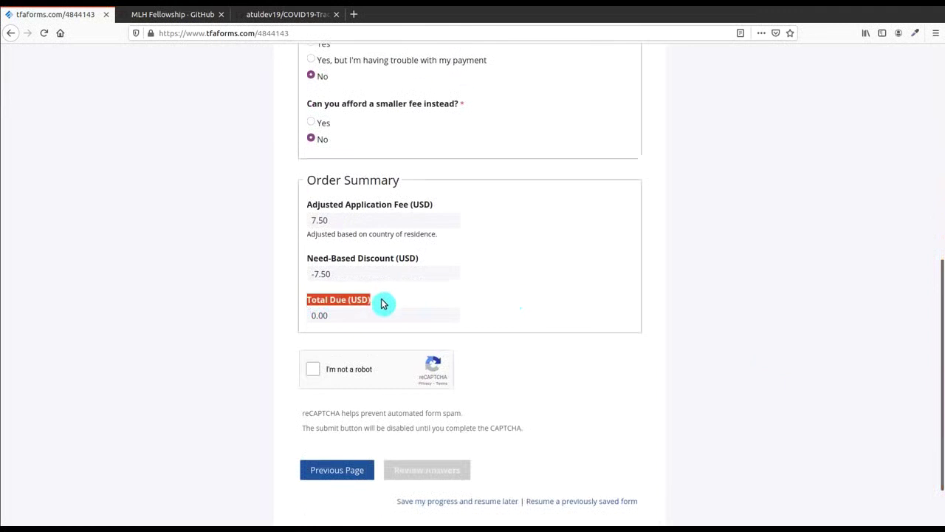
click(385, 302)
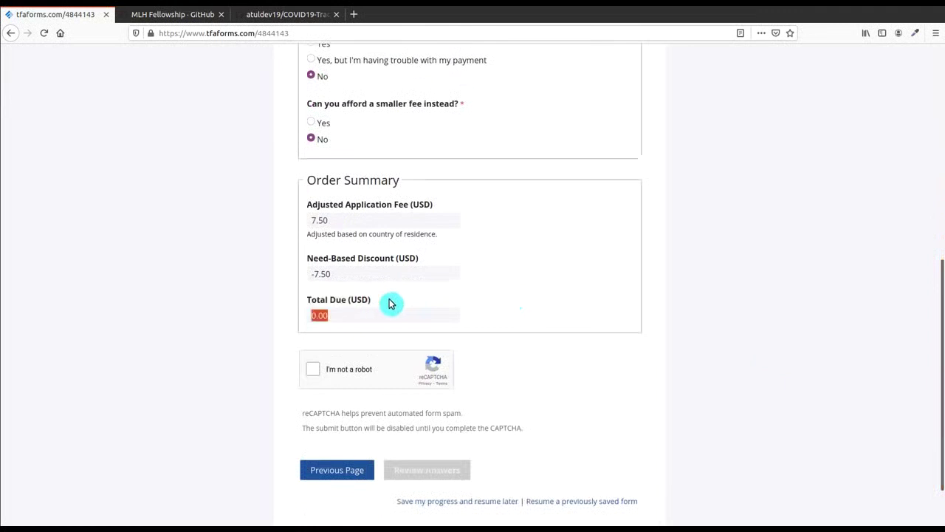
click(348, 343)
Step: Pass the reCAPTCHA by selecting the three fire hydrant tiles and verifying
click(316, 370)
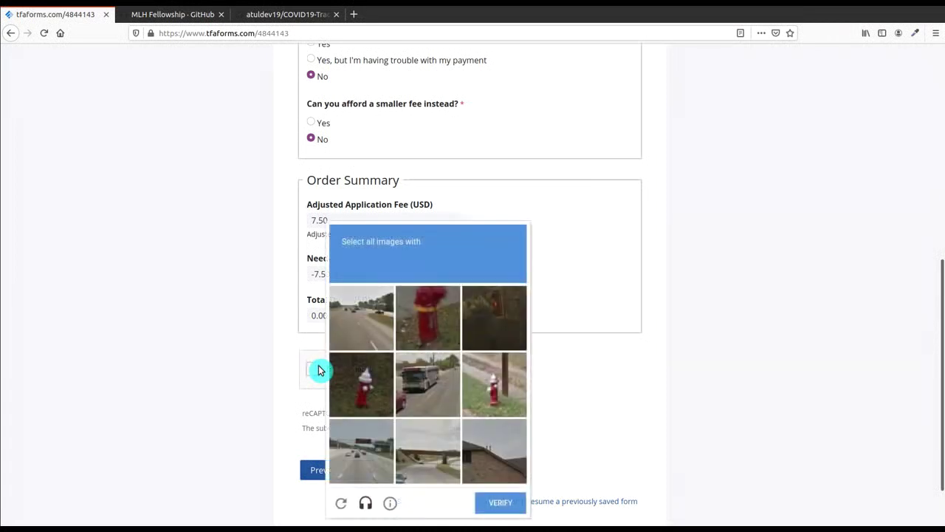
click(431, 321)
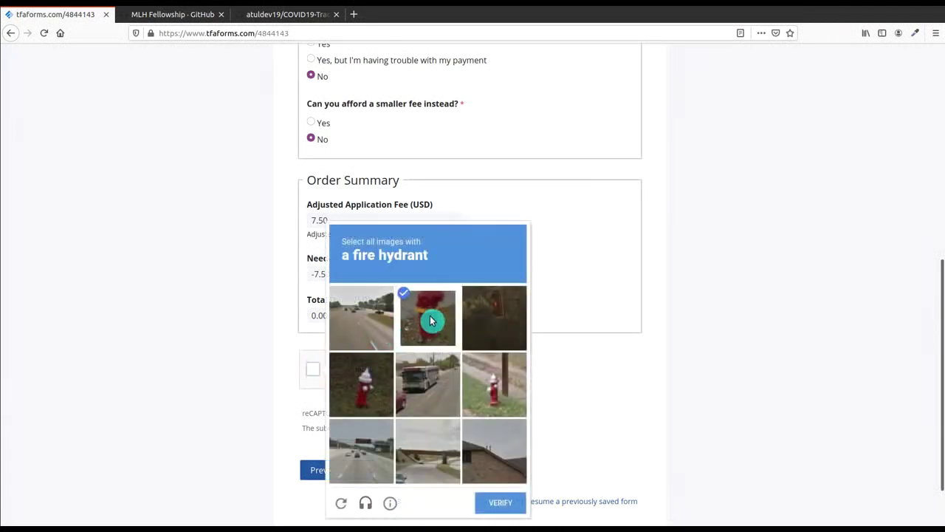
click(373, 363)
click(488, 379)
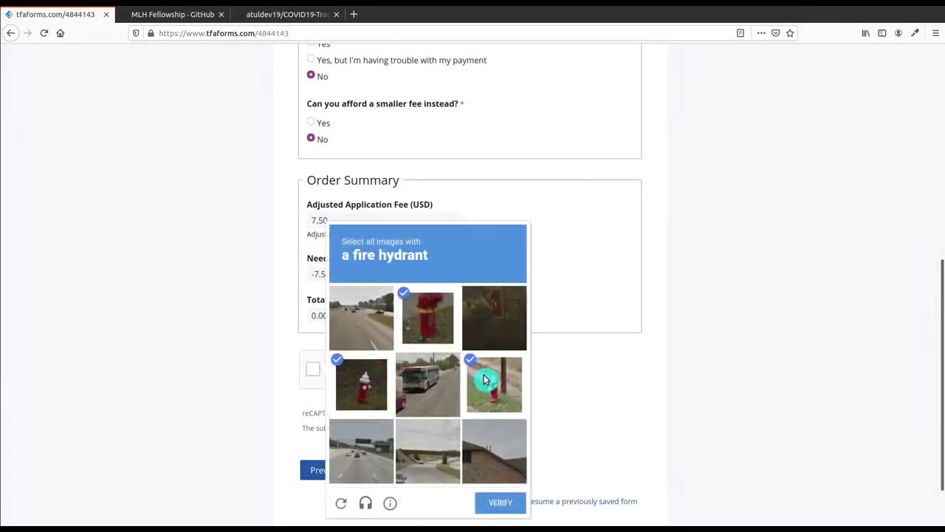
click(500, 505)
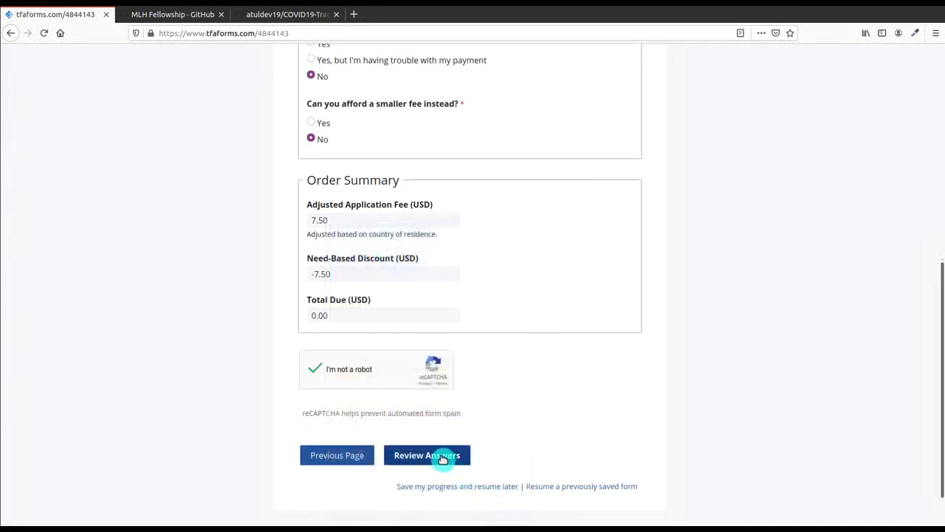
Step: Look over all the fellowship application answers on the review page, then confirm the submission
click(441, 455)
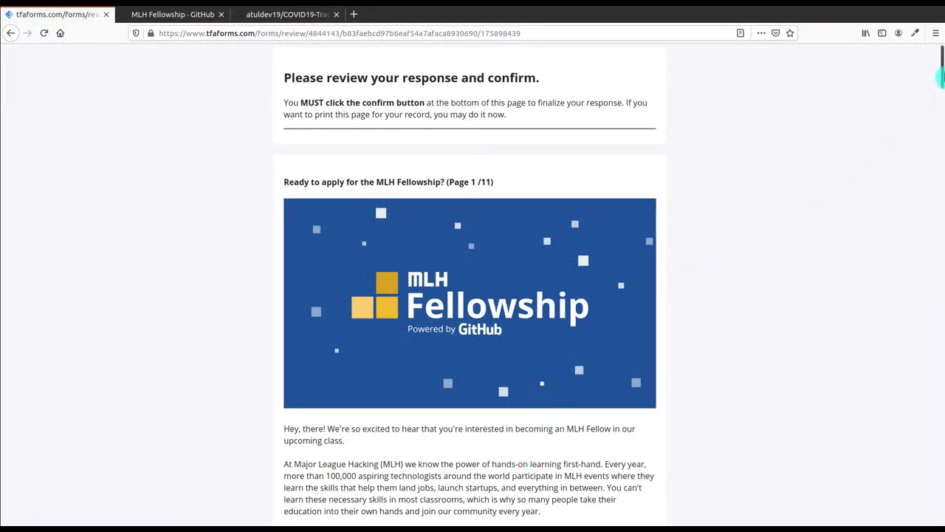
drag(942, 77, 932, 517)
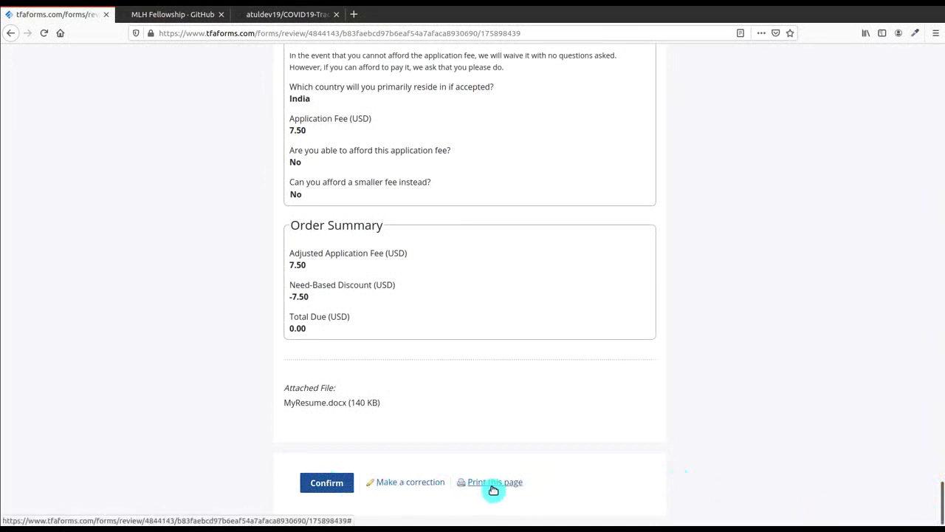
click(344, 481)
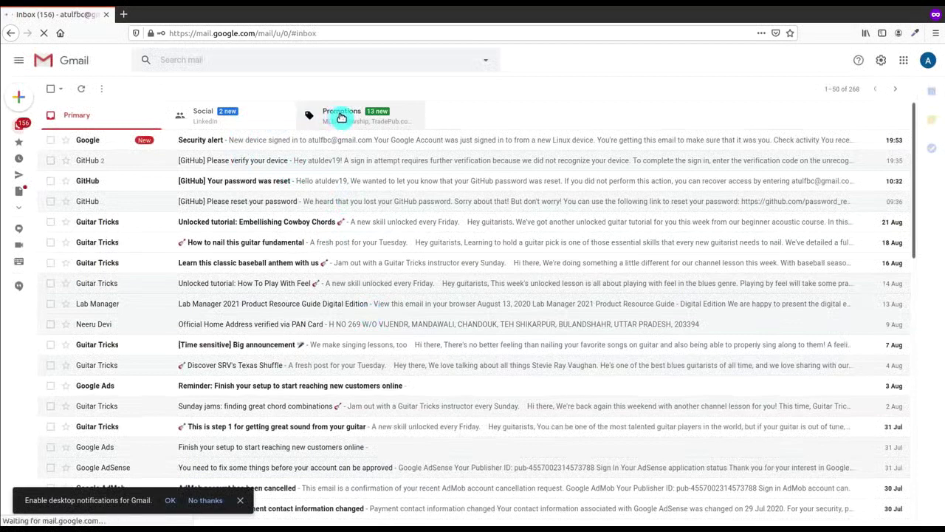
Step: Find the MLH Fellowship email under Promotions, move it to Primary, and verify it there
click(339, 116)
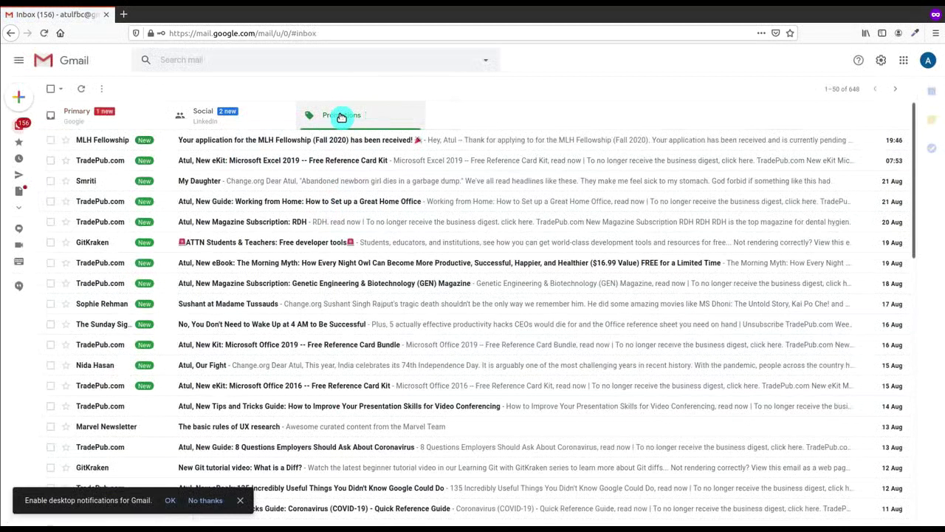
click(281, 141)
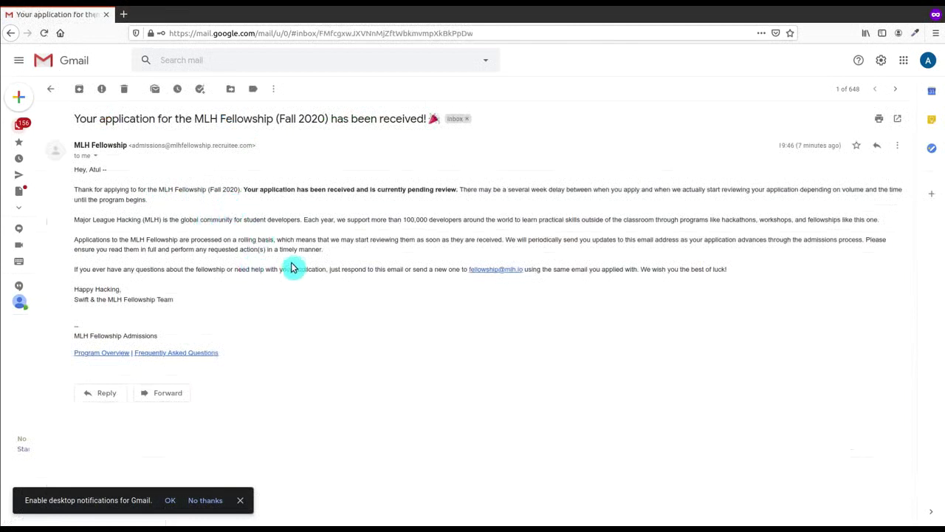
click(51, 88)
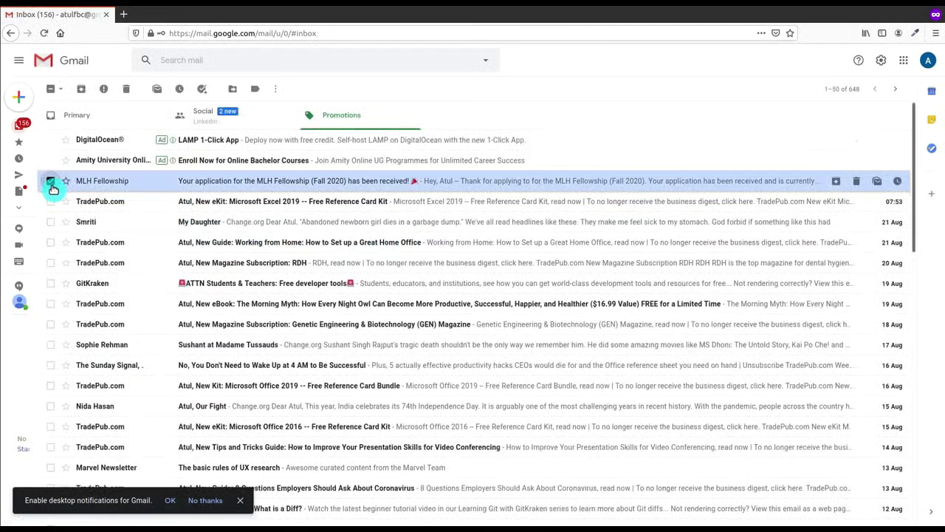
right_click(52, 188)
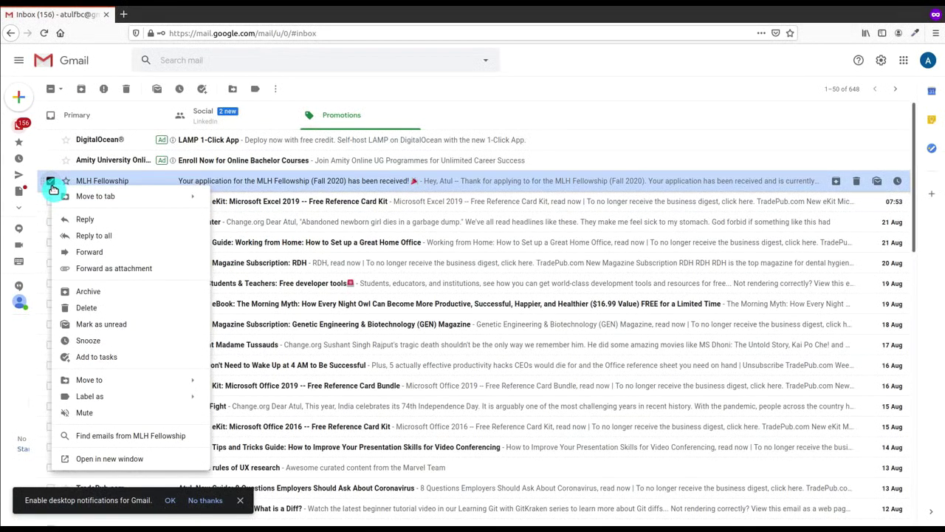
mouse_move(71, 197)
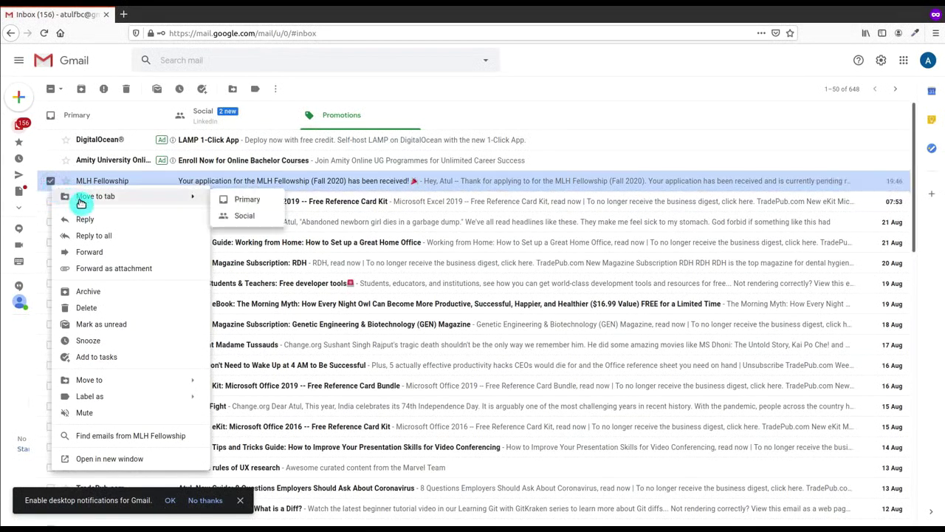
click(229, 201)
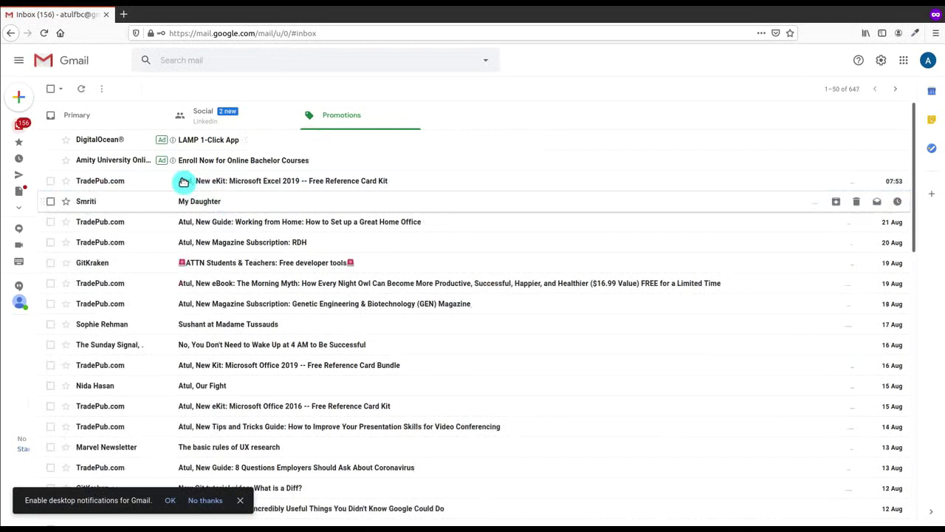
click(79, 120)
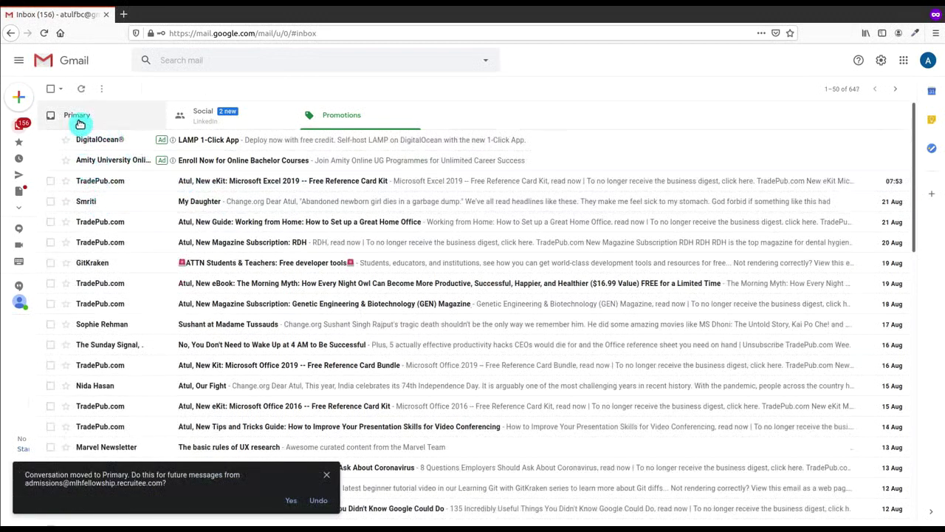